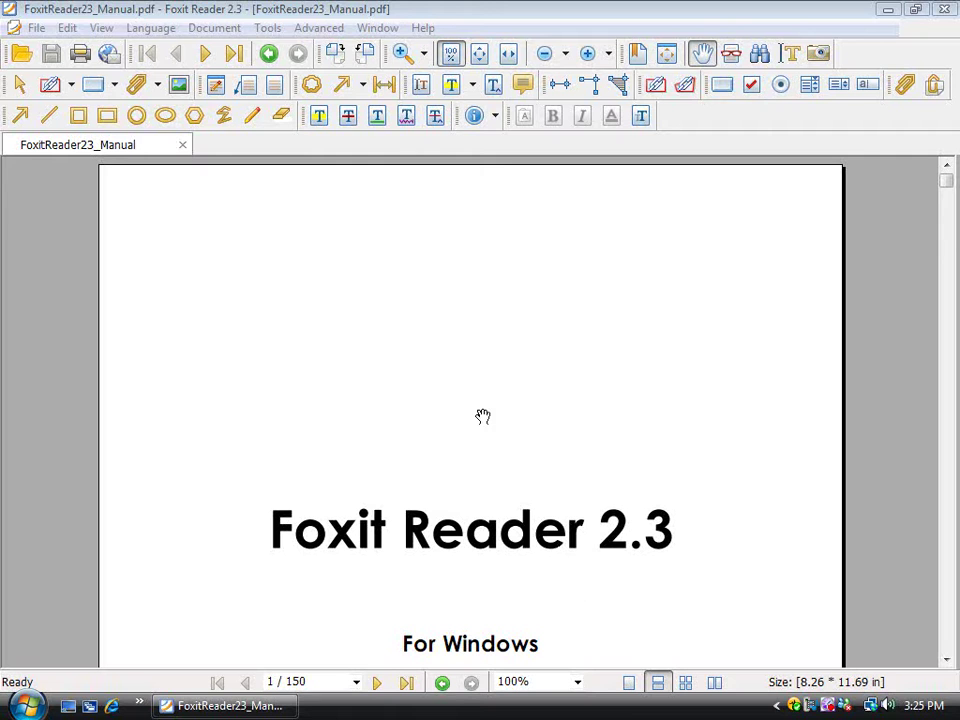
# Scroll from the cover page past the copyright lines to the Contents page (2/150).
pyautogui.scroll(-6, 485, 455)
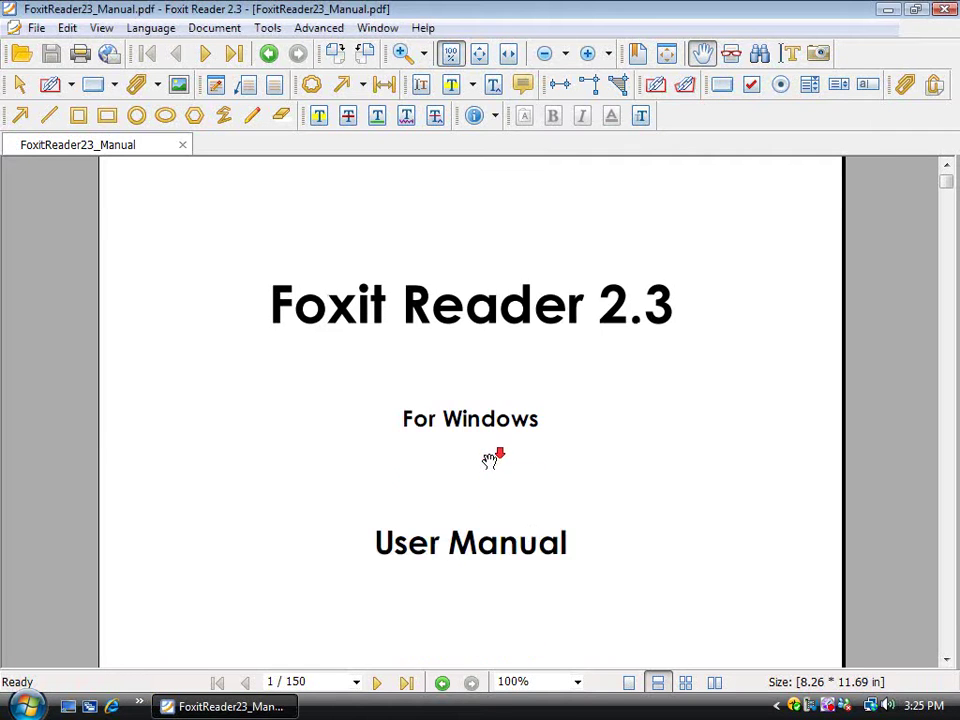
pyautogui.scroll(-7, 490, 461)
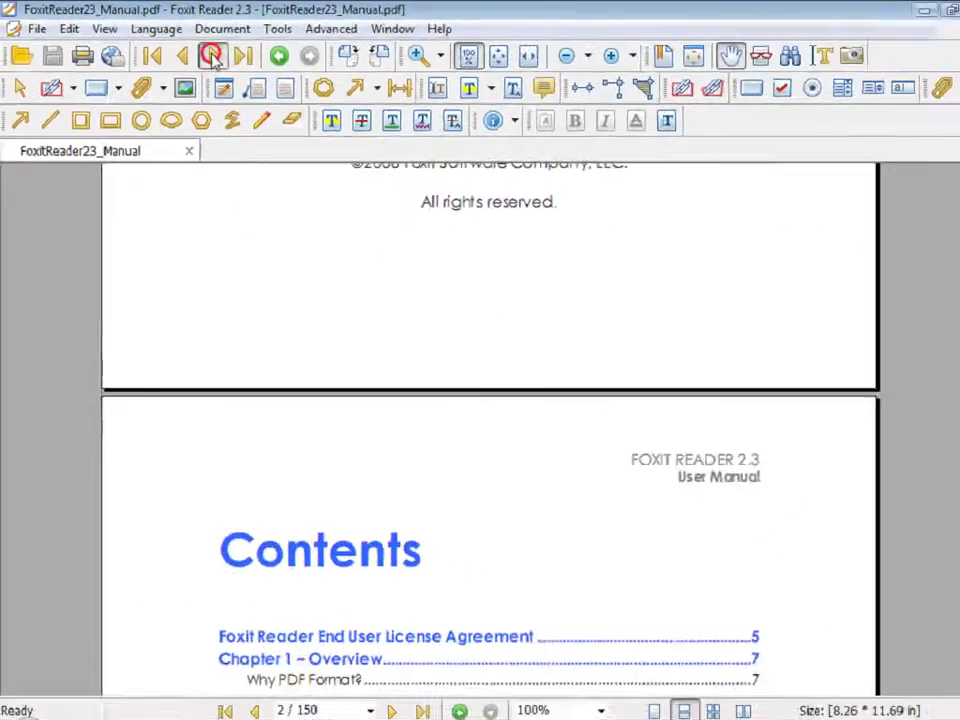
# Page forward through the manual to page 4, then back to the cover page.
pyautogui.click(376, 110)
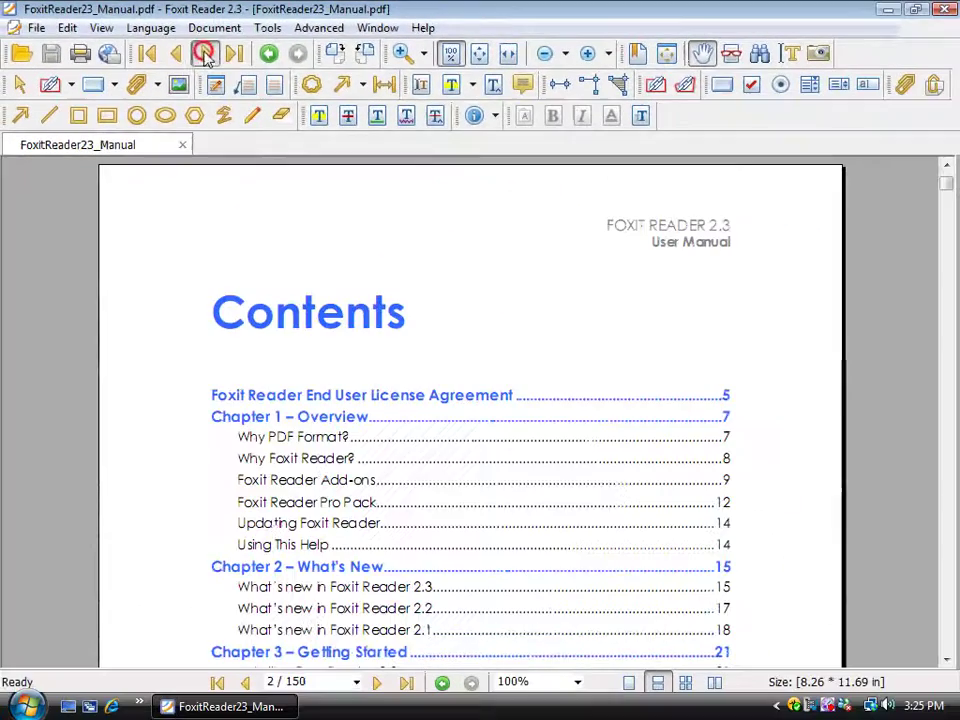
pyautogui.click(376, 110)
pyautogui.click(204, 53)
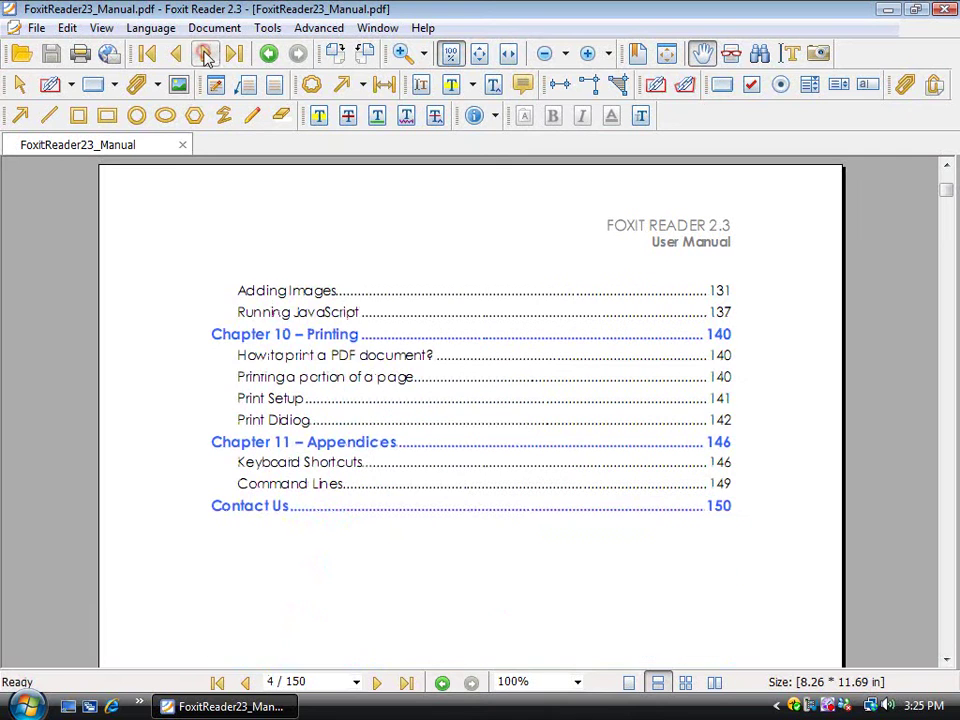
pyautogui.click(175, 54)
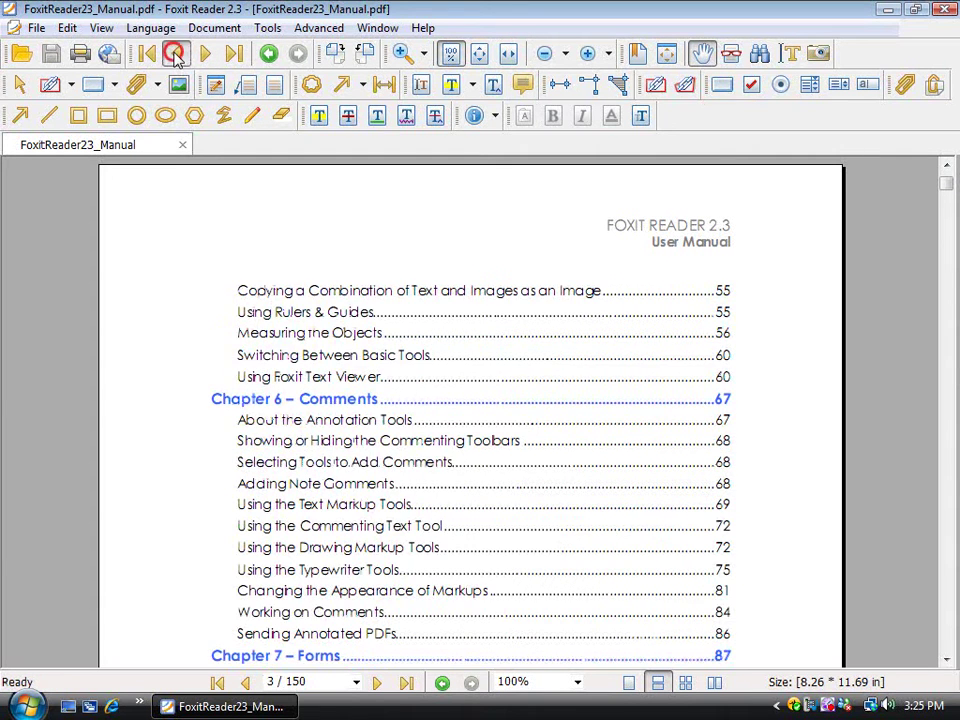
pyautogui.click(175, 54)
pyautogui.click(175, 54)
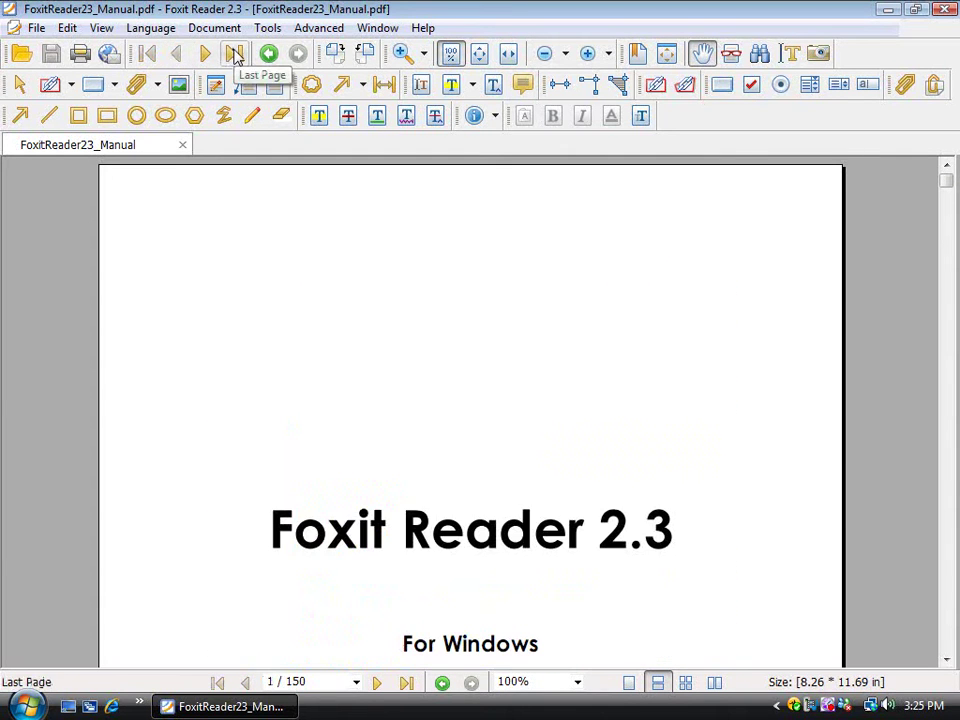
# Jump to the last page, back to the first, then to page 5/150 via the page list.
pyautogui.click(234, 53)
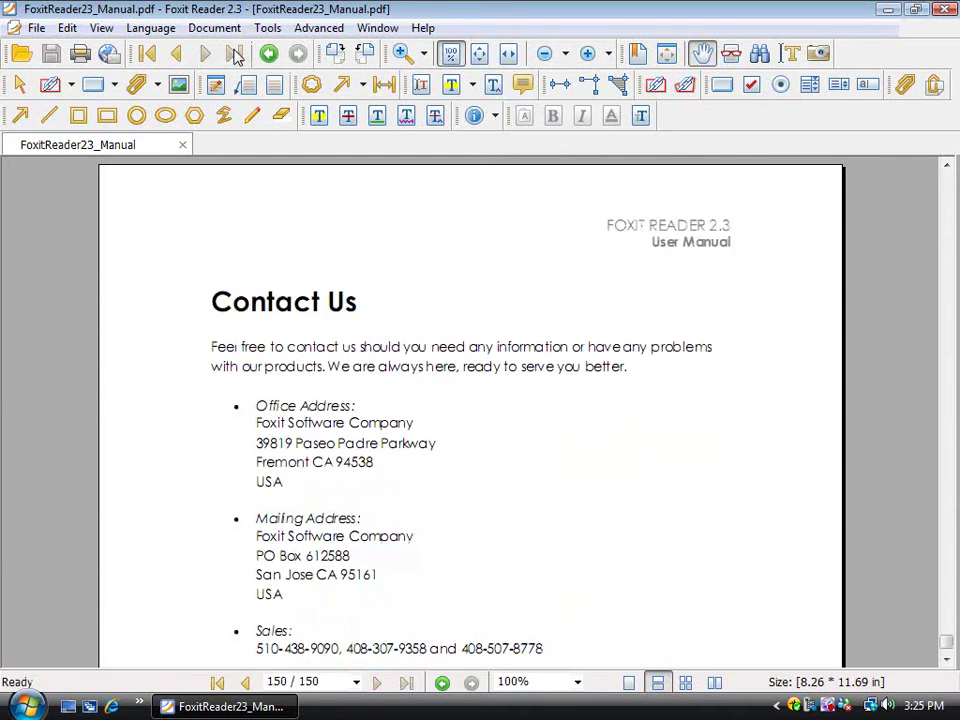
pyautogui.click(143, 53)
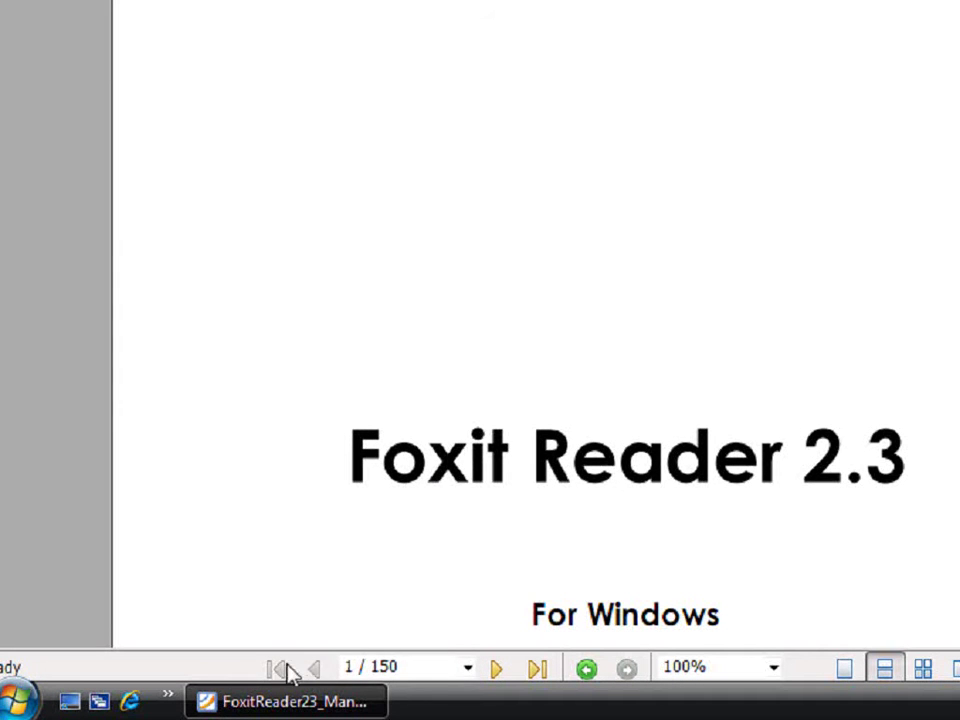
pyautogui.click(466, 669)
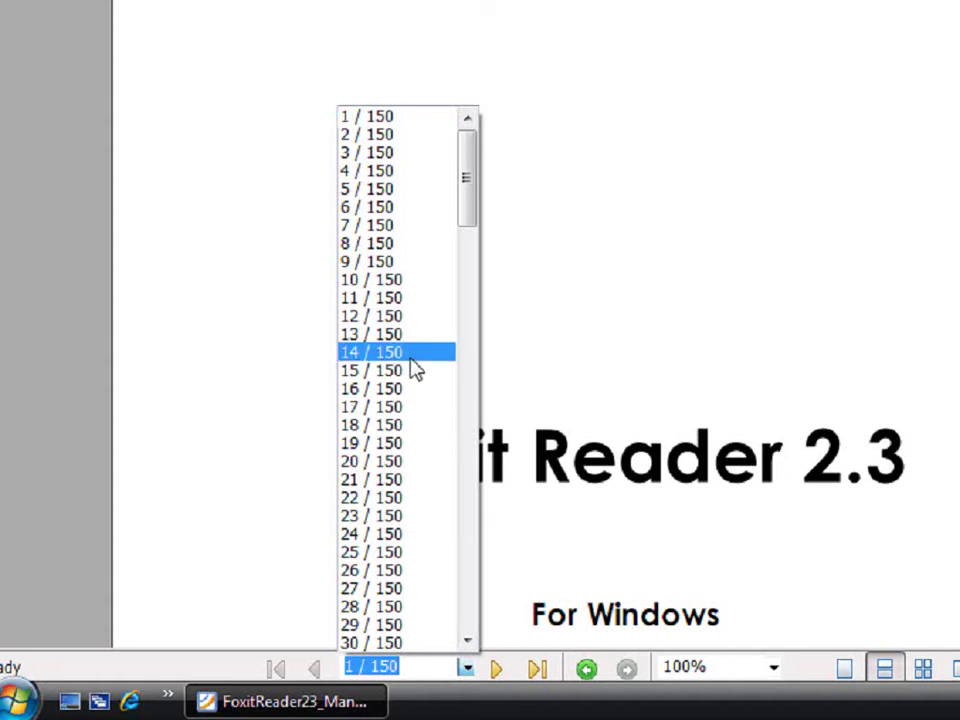
pyautogui.click(379, 192)
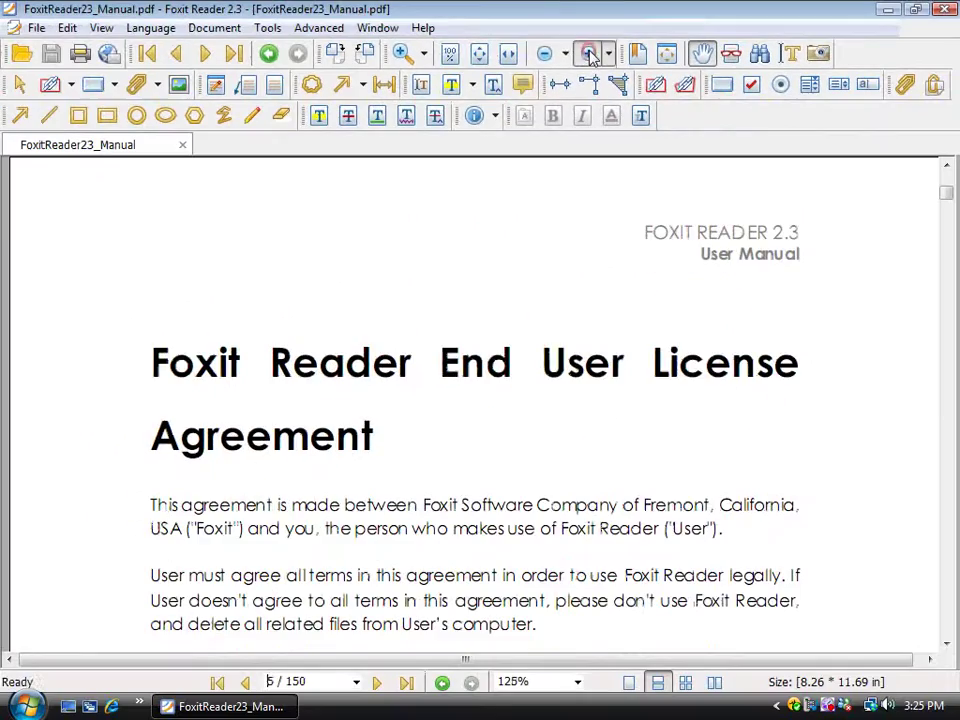
# Zoom the license page in to 200%, back out to 100%, then set Actual Size.
pyautogui.click(489, 103)
pyautogui.click(589, 54)
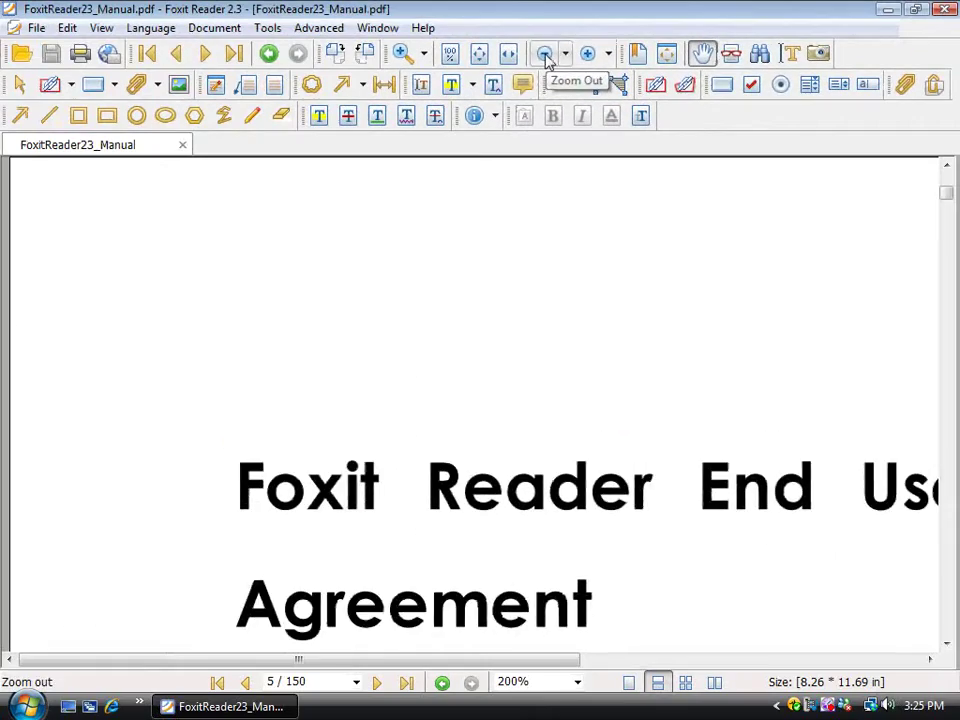
pyautogui.click(418, 118)
pyautogui.click(544, 54)
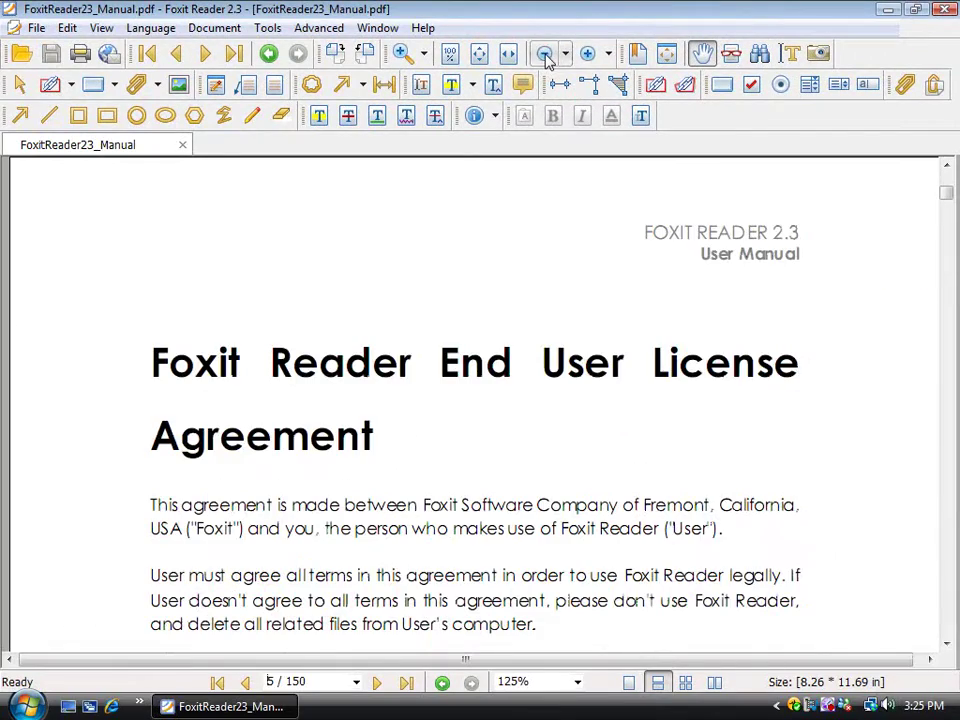
pyautogui.click(544, 54)
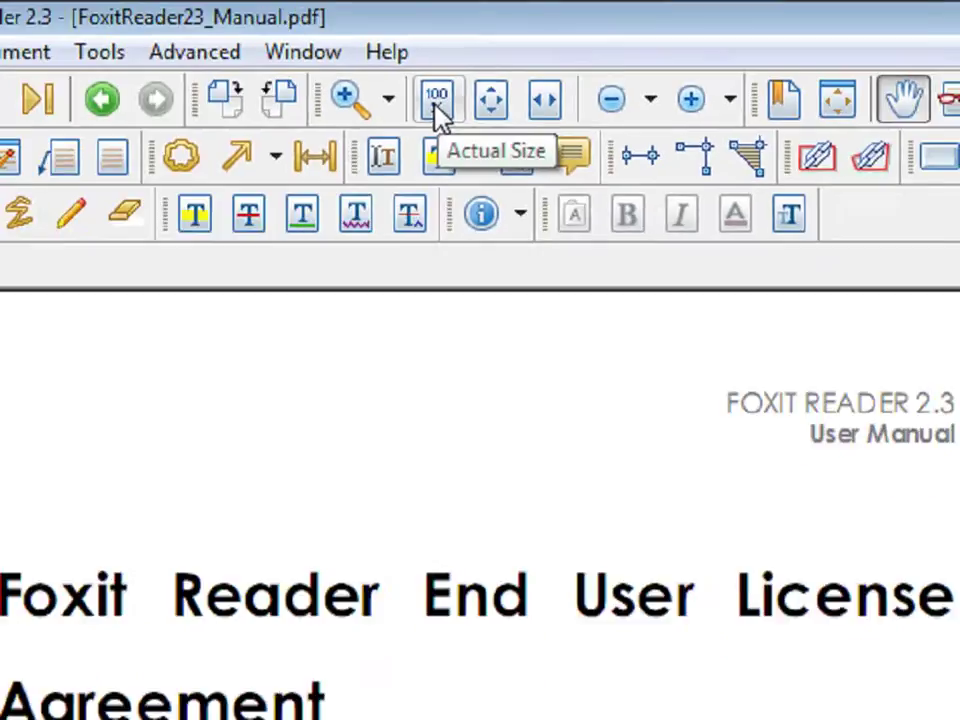
pyautogui.click(427, 148)
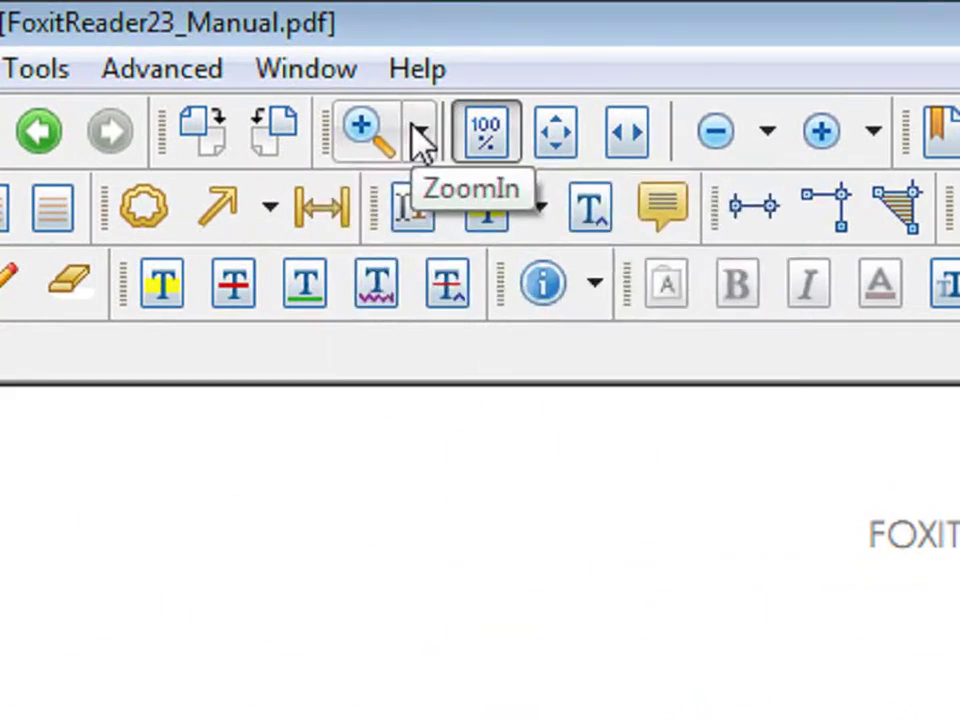
pyautogui.click(425, 55)
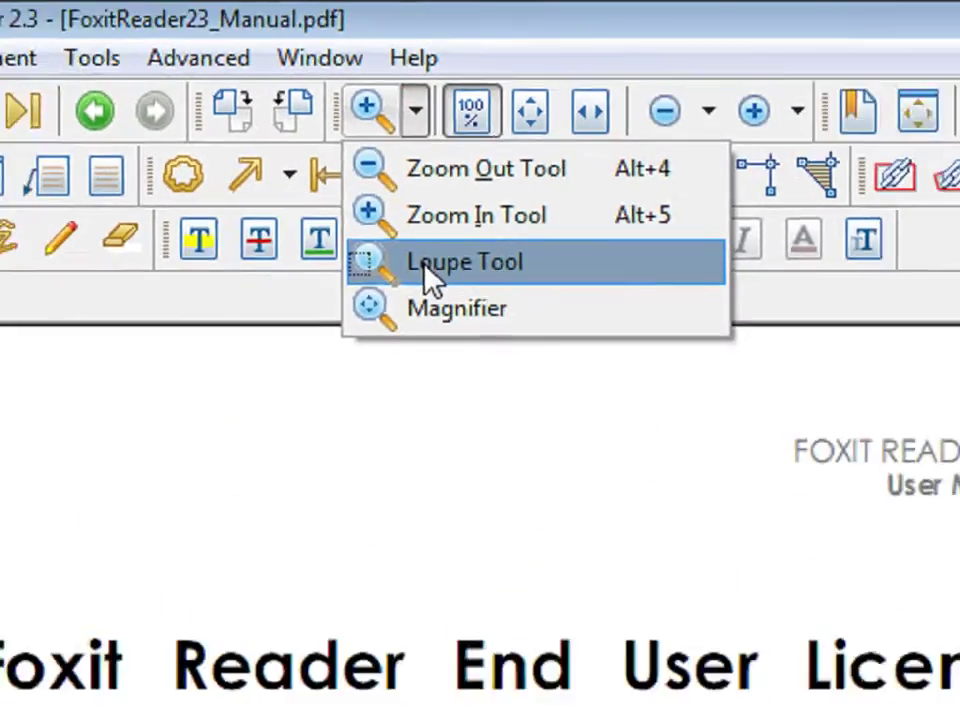
pyautogui.click(432, 278)
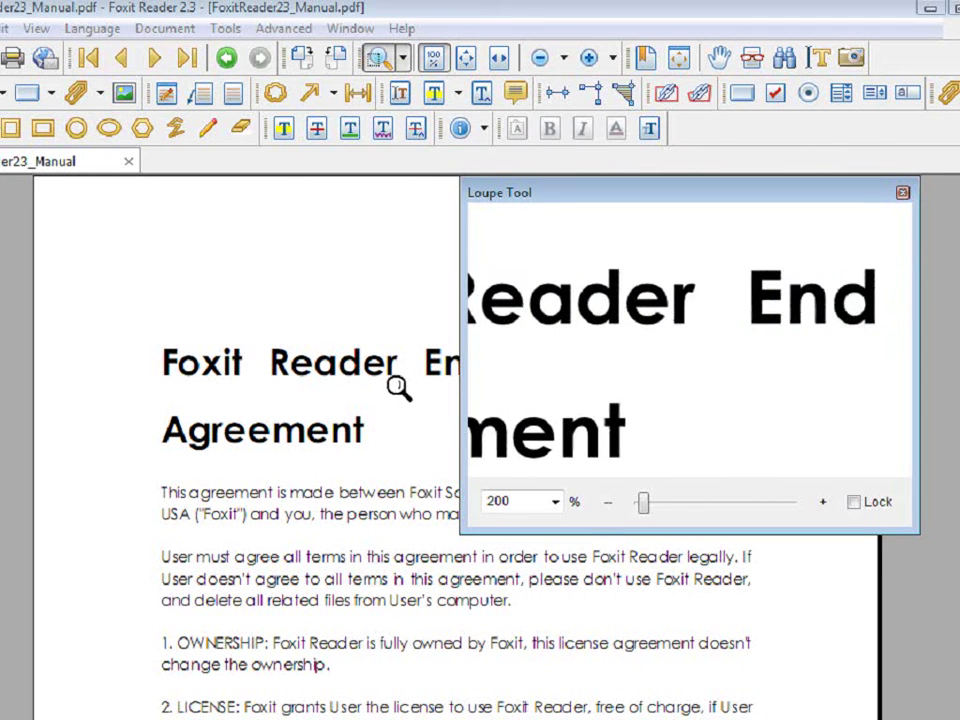
pyautogui.moveTo(642, 505)
pyautogui.mouseDown()
pyautogui.moveTo(786, 509)
pyautogui.moveTo(644, 506)
pyautogui.mouseUp()
pyautogui.click(555, 501)
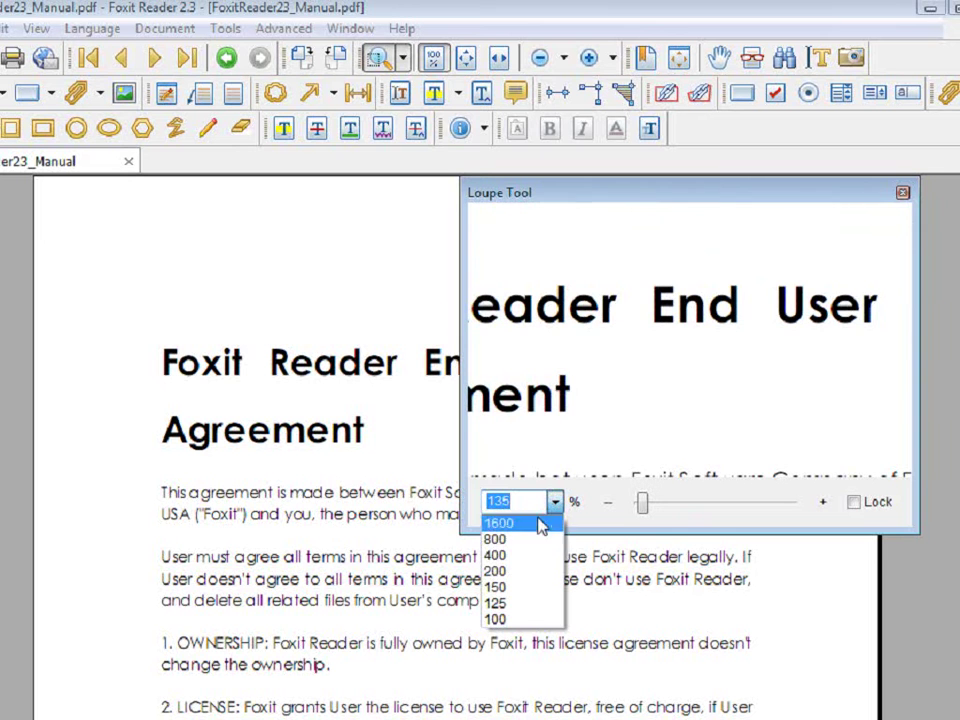
pyautogui.click(530, 574)
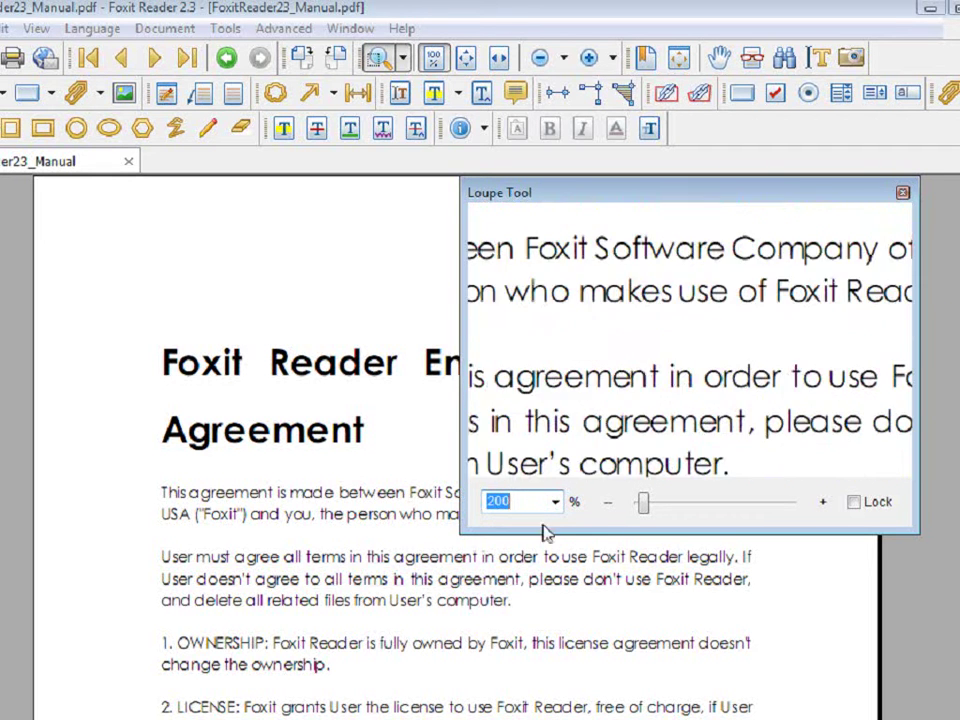
pyautogui.click(902, 193)
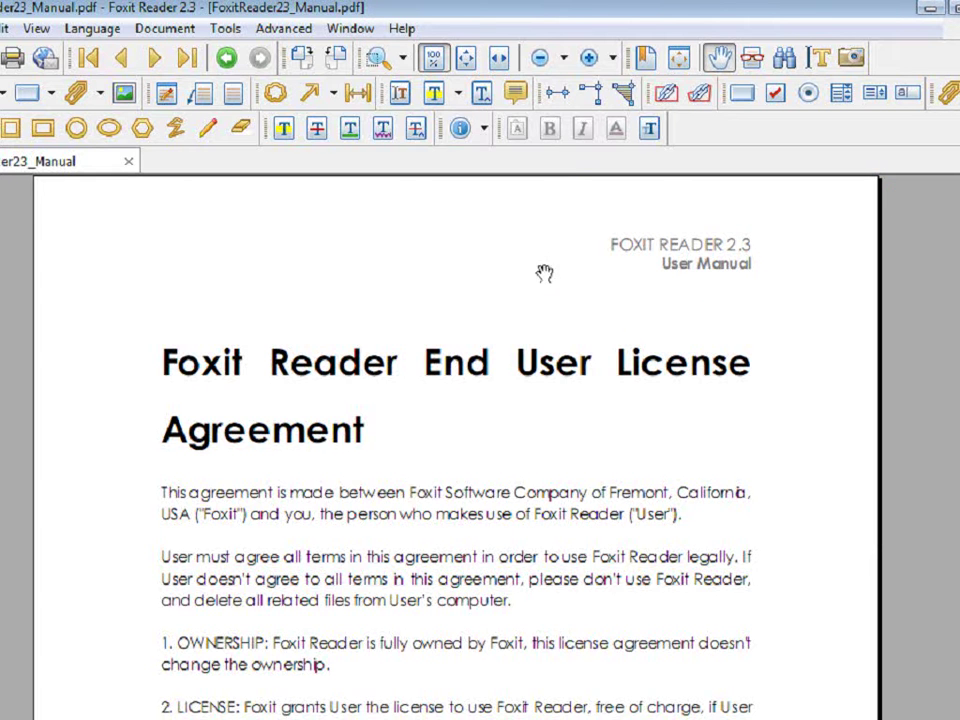
# Switch the Zoom In tool to the Magnifier lens from its dropdown.
pyautogui.click(403, 60)
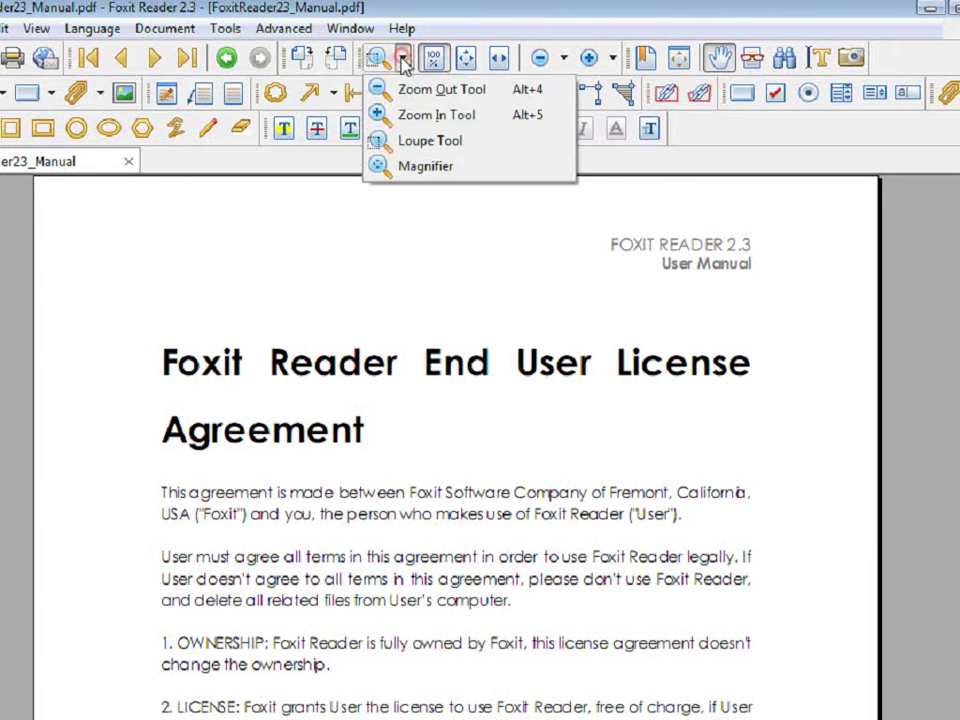
pyautogui.click(413, 167)
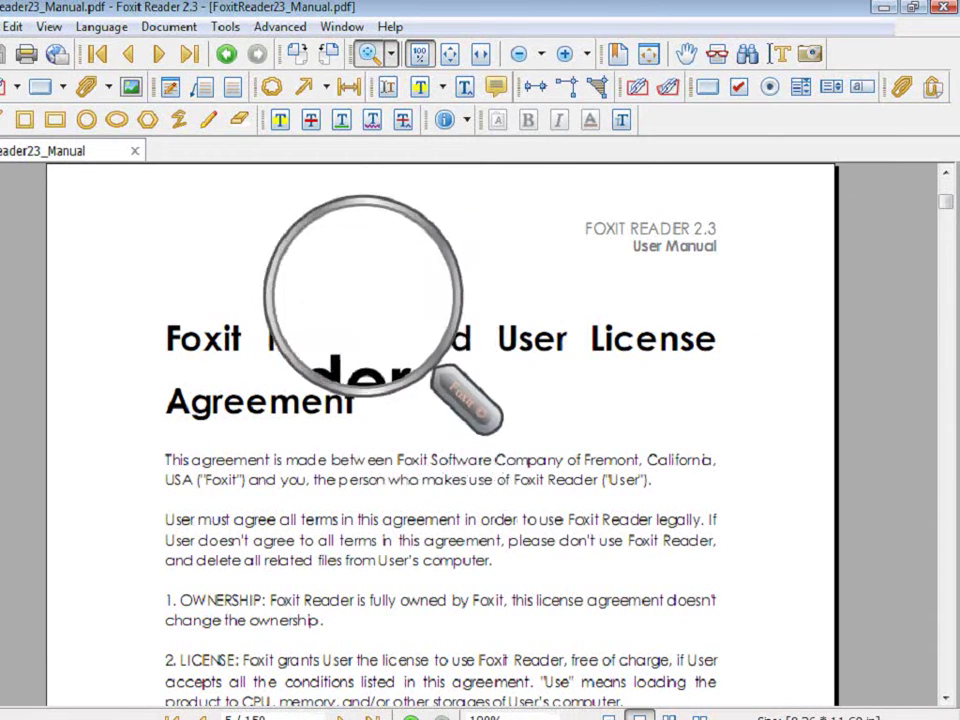
# Drop the magnifier, try Fit Width, then Fit Page to show page 5 at 47.15%.
pyautogui.click(369, 53)
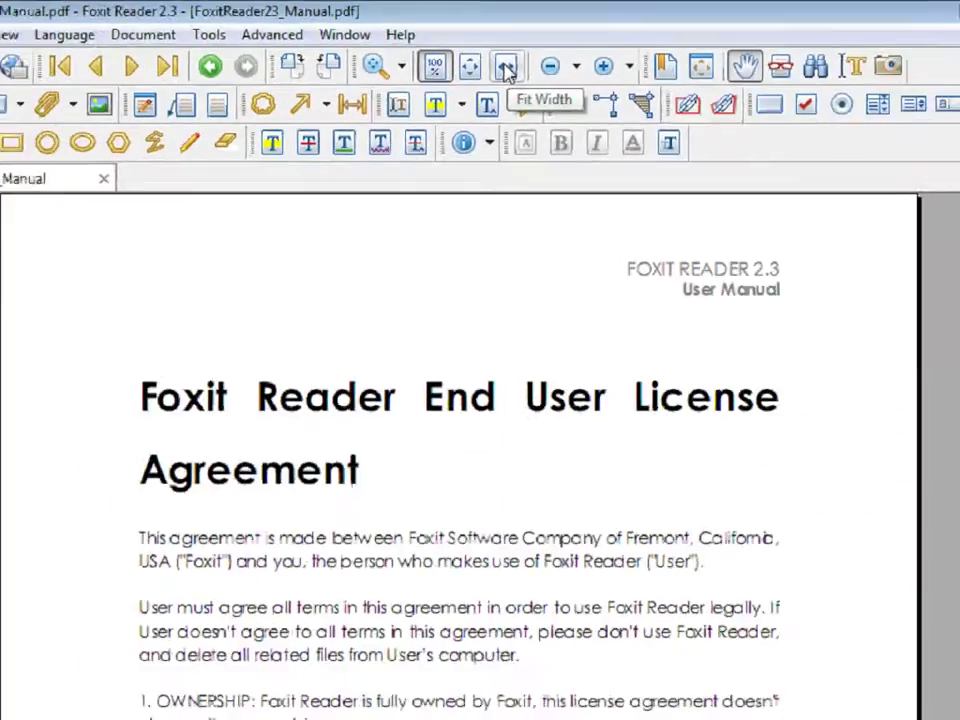
pyautogui.click(480, 166)
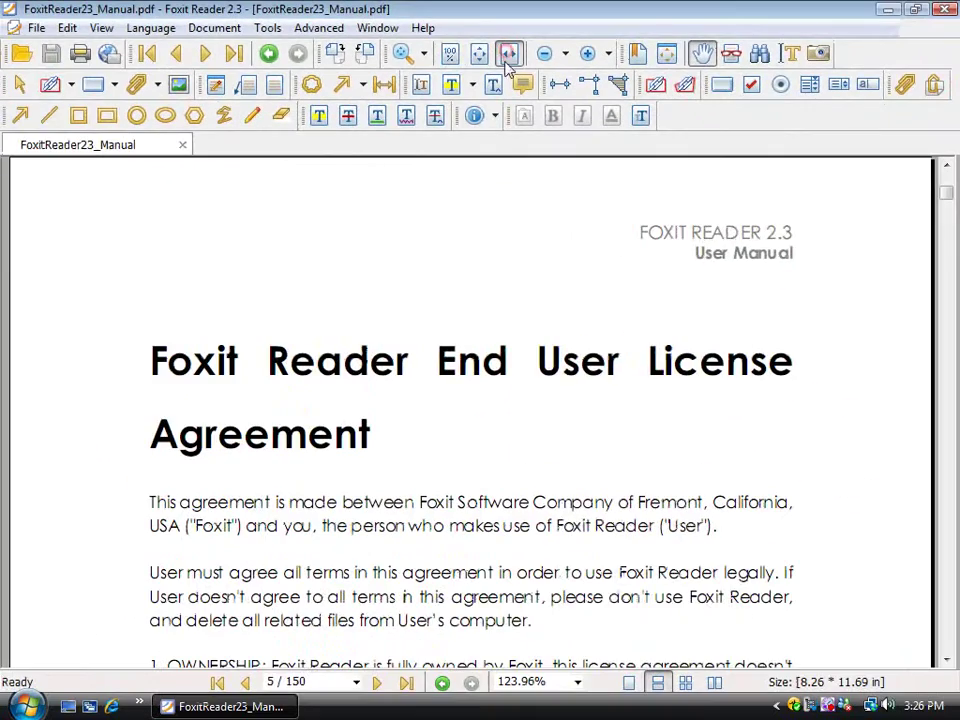
pyautogui.scroll(-8, 493, 297)
pyautogui.scroll(3, 489, 302)
pyautogui.scroll(10, 489, 302)
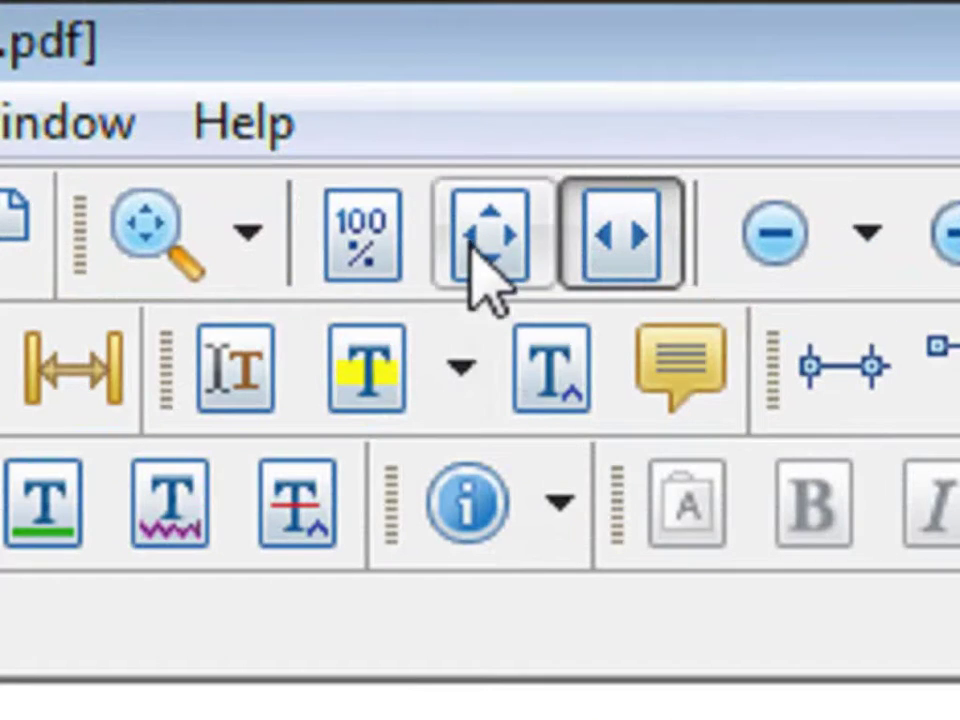
pyautogui.click(480, 240)
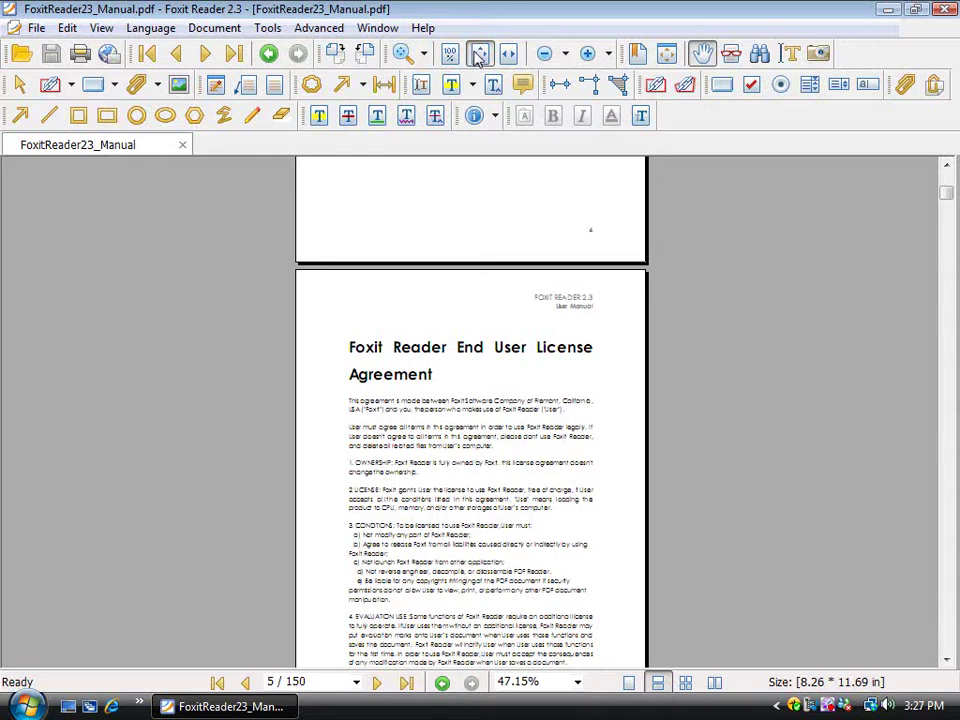
pyautogui.scroll(-2, 481, 262)
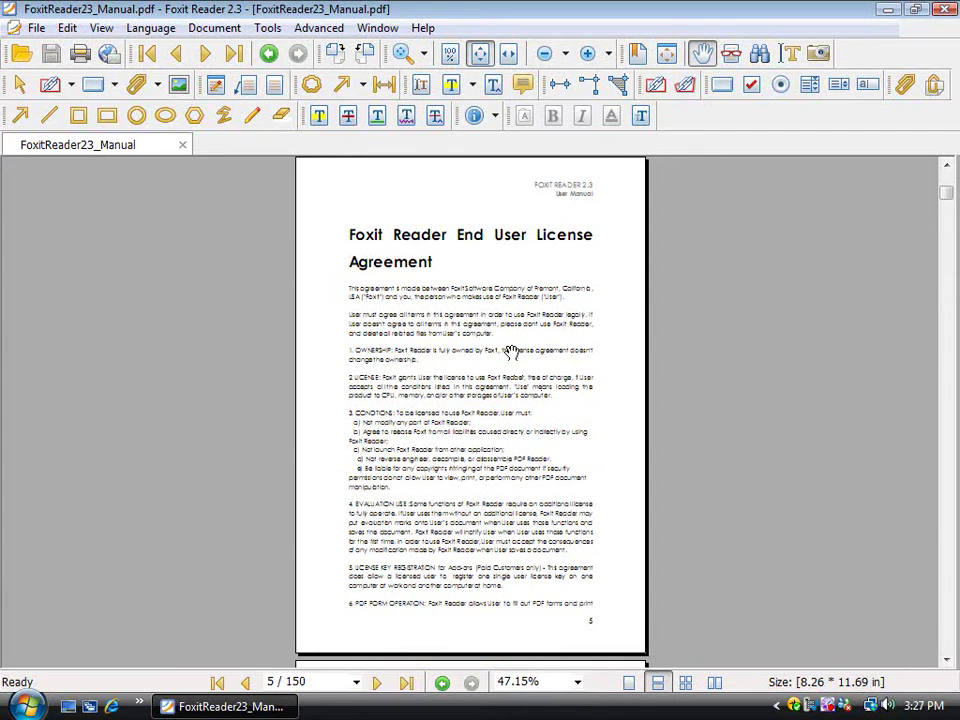
# Show page 5 at actual size and rotate it counterclockwise four quarter-turns.
pyautogui.click(450, 55)
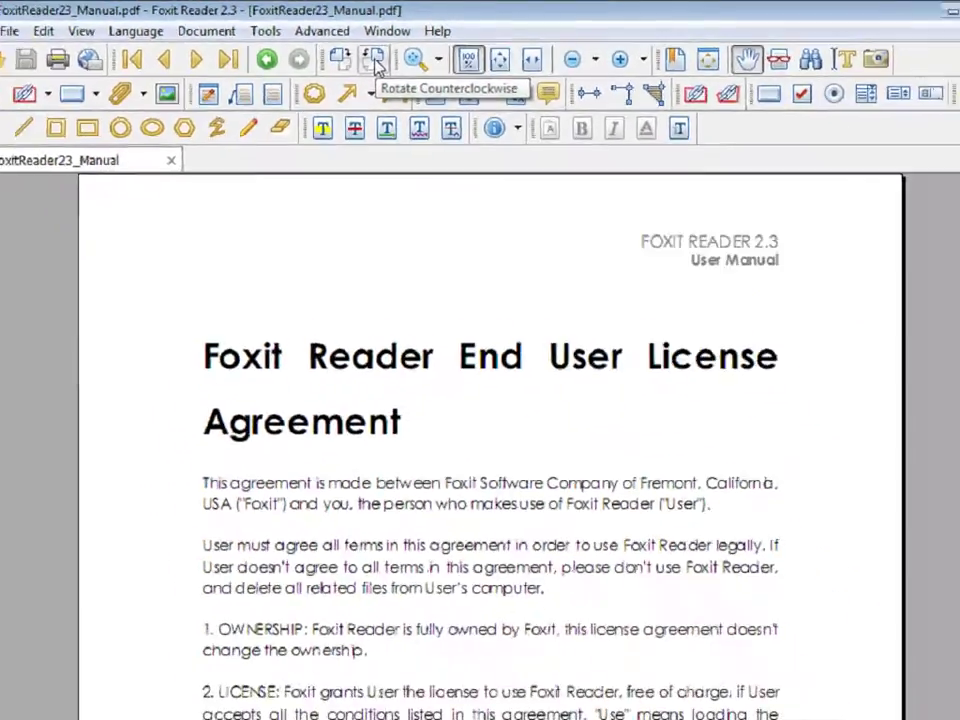
pyautogui.click(481, 140)
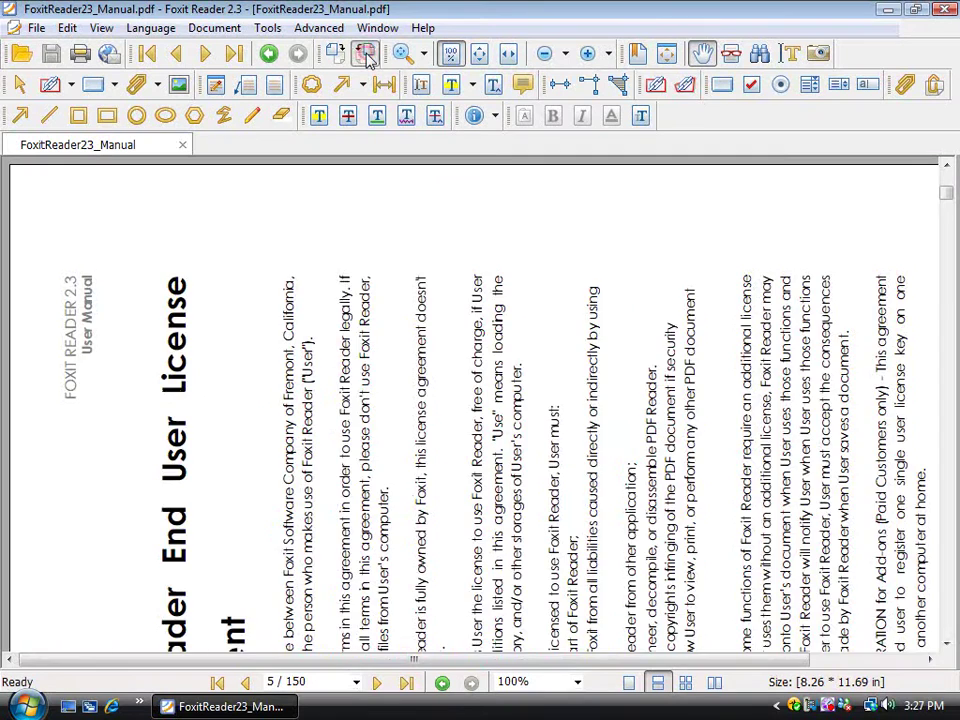
pyautogui.click(367, 58)
pyautogui.click(367, 58)
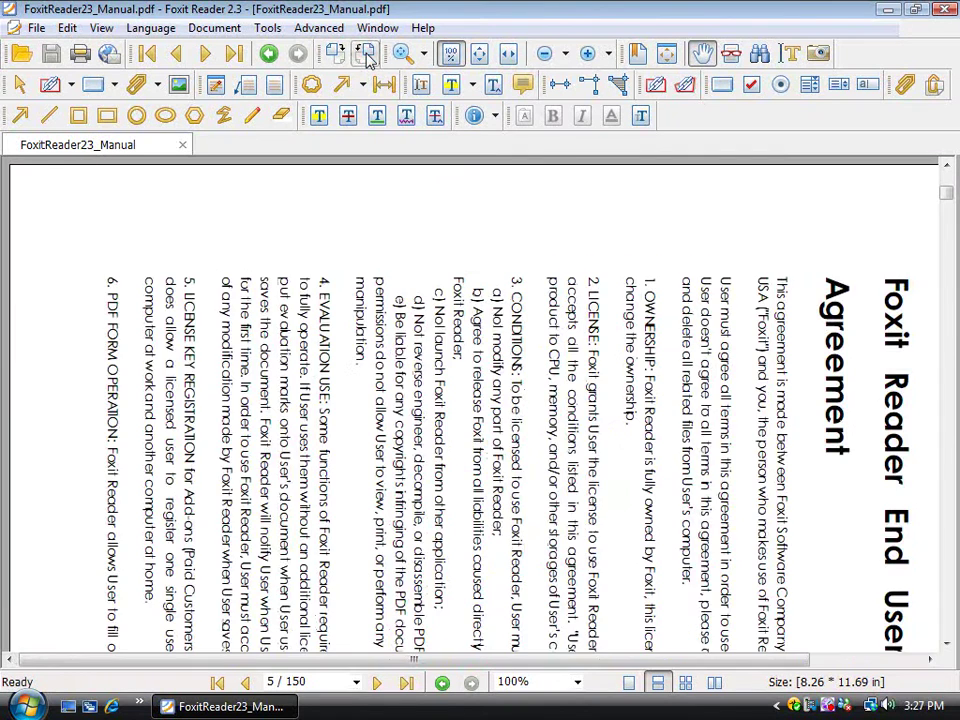
pyautogui.click(367, 58)
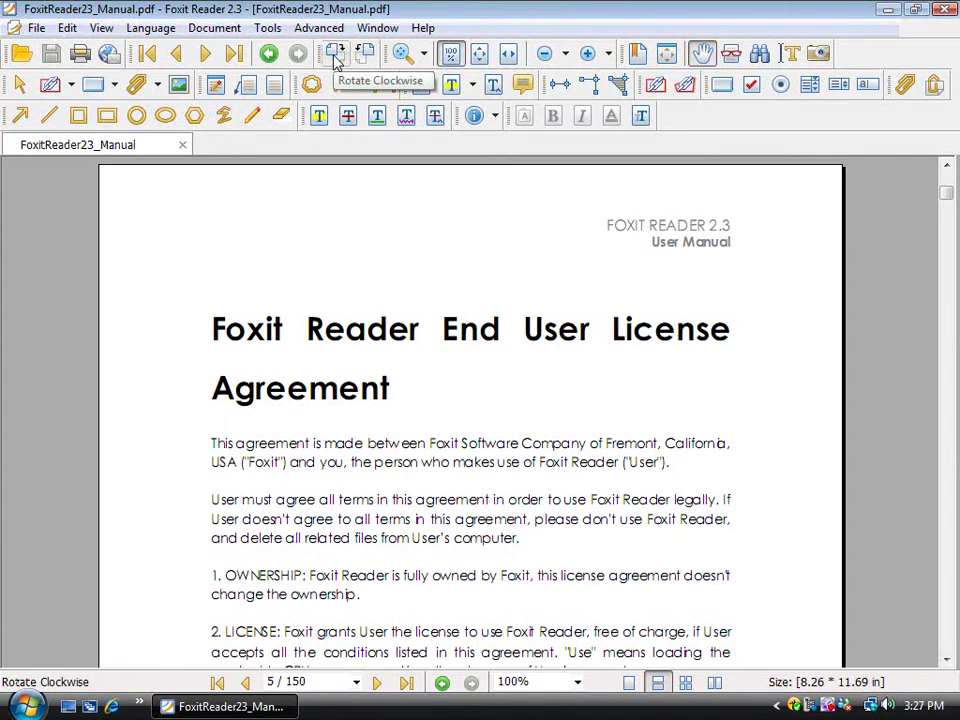
# Rotate the page clockwise four quarter-turns, back to upright.
pyautogui.click(336, 56)
pyautogui.click(336, 56)
pyautogui.click(336, 57)
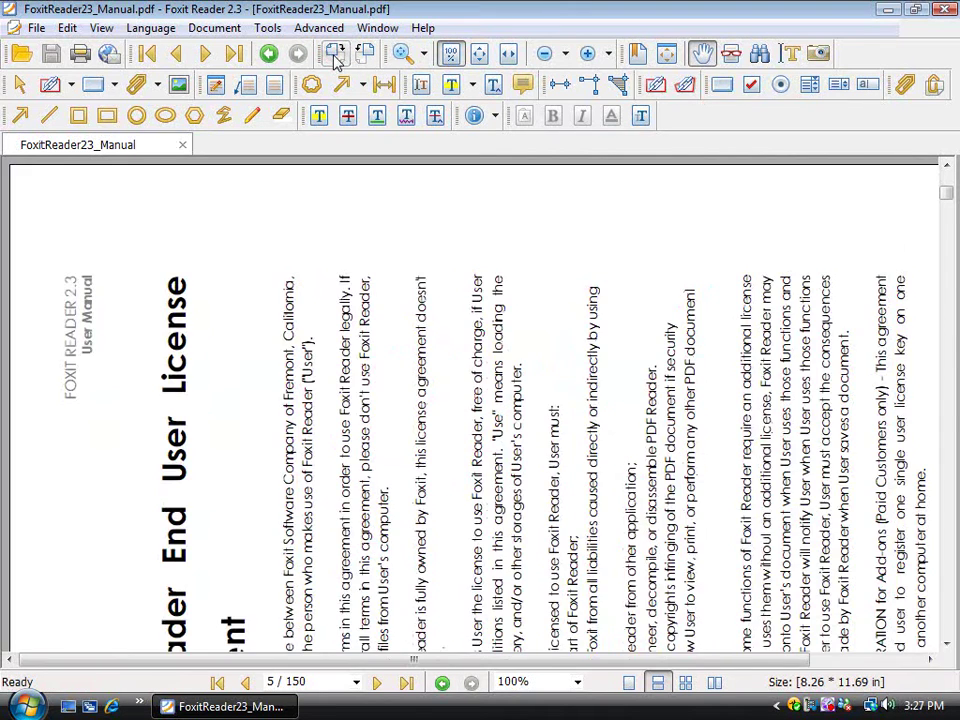
pyautogui.click(336, 57)
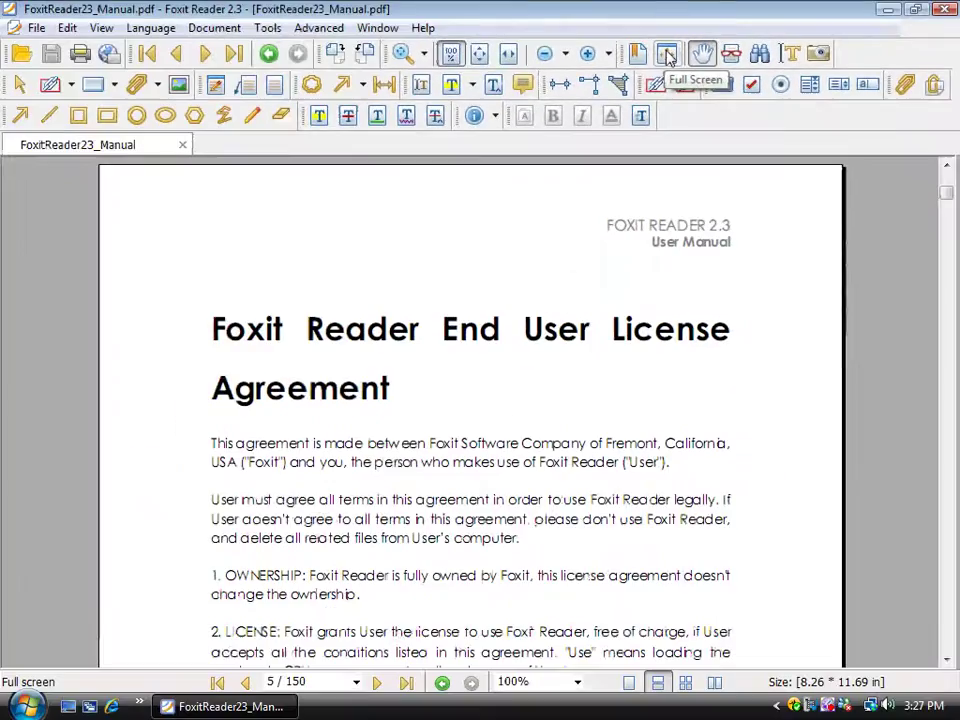
pyautogui.click(667, 57)
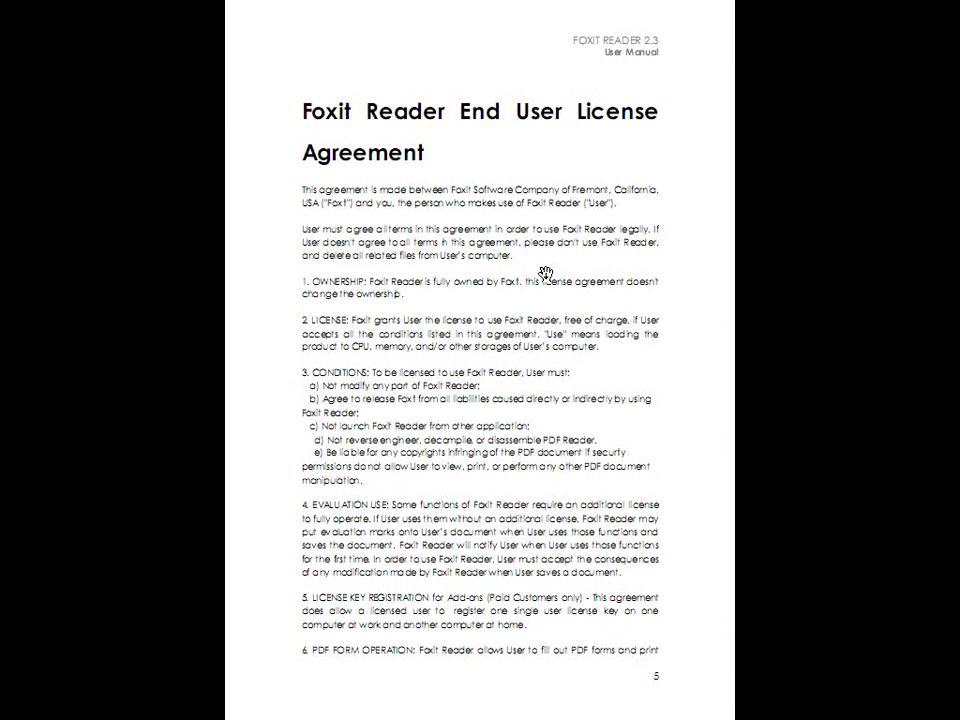
pyautogui.press('Escape')
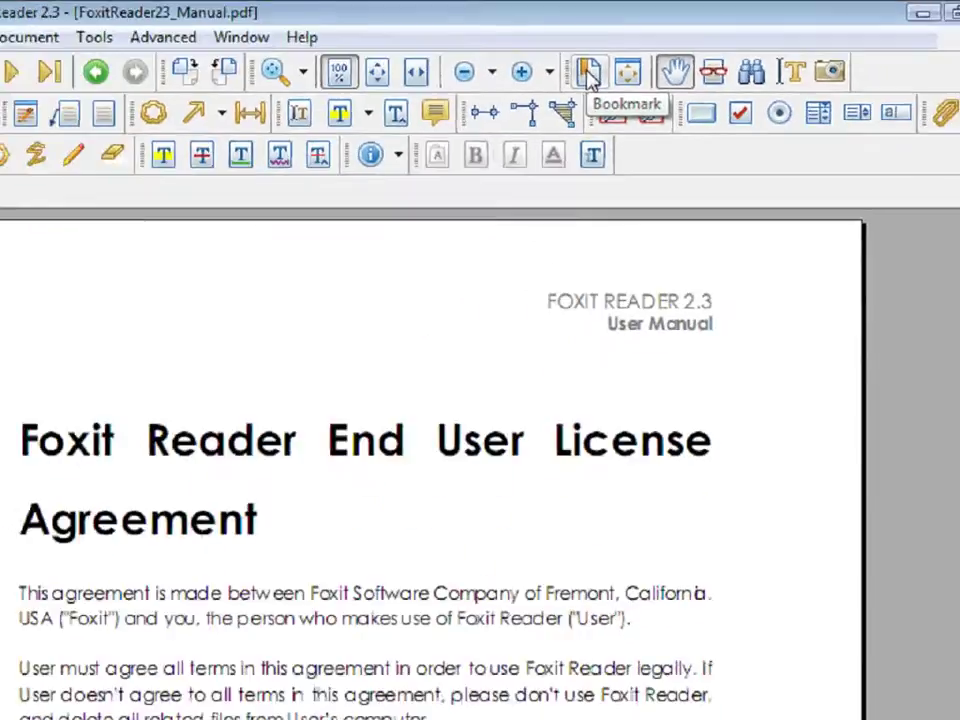
# Jump via bookmarks to Chapters 1, 4, 8 and 11 (page 146), then close the Bookmarks panel.
pyautogui.click(457, 120)
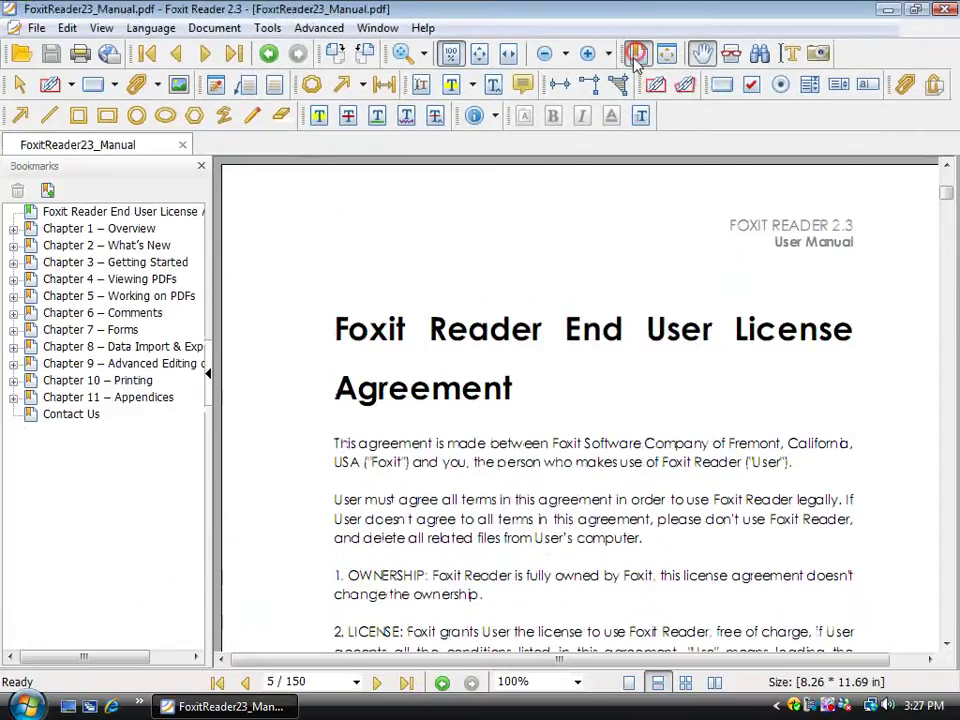
pyautogui.click(88, 232)
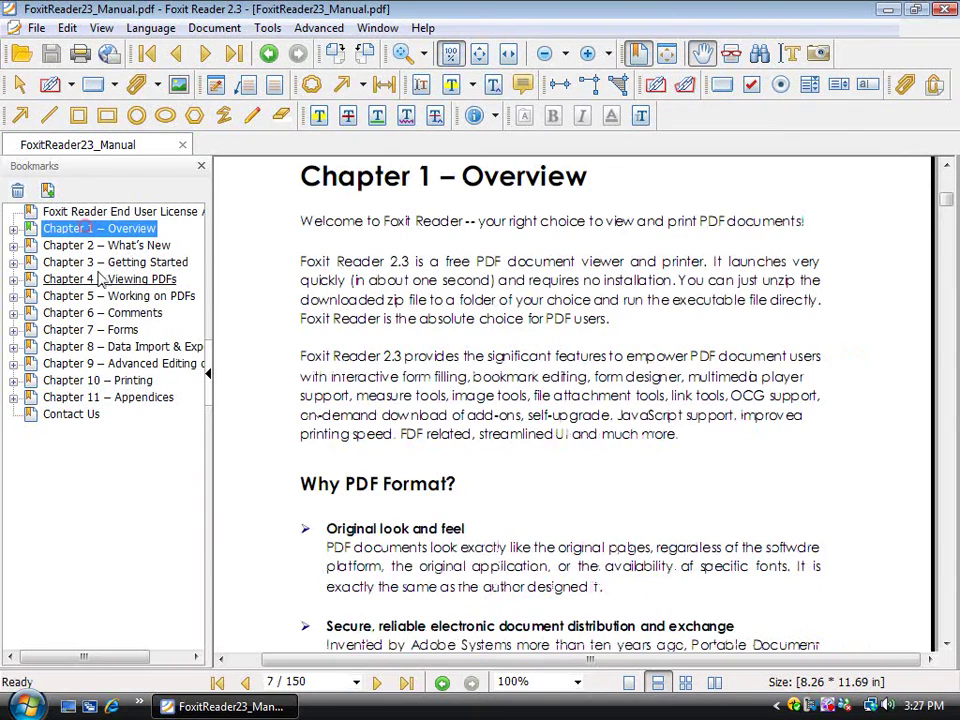
pyautogui.click(98, 279)
pyautogui.click(100, 346)
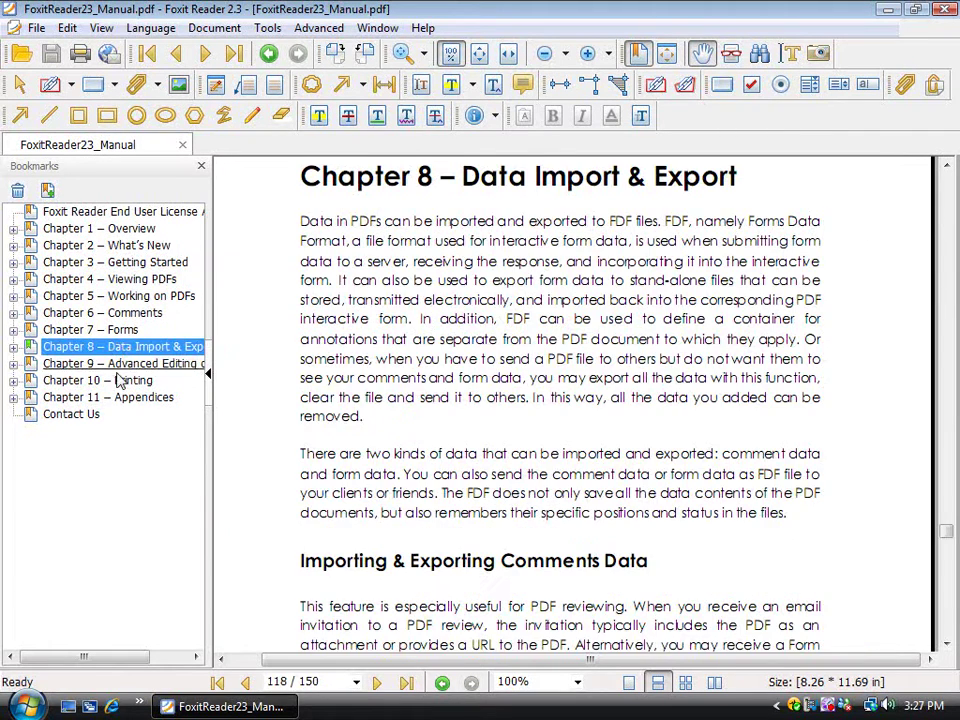
pyautogui.click(116, 397)
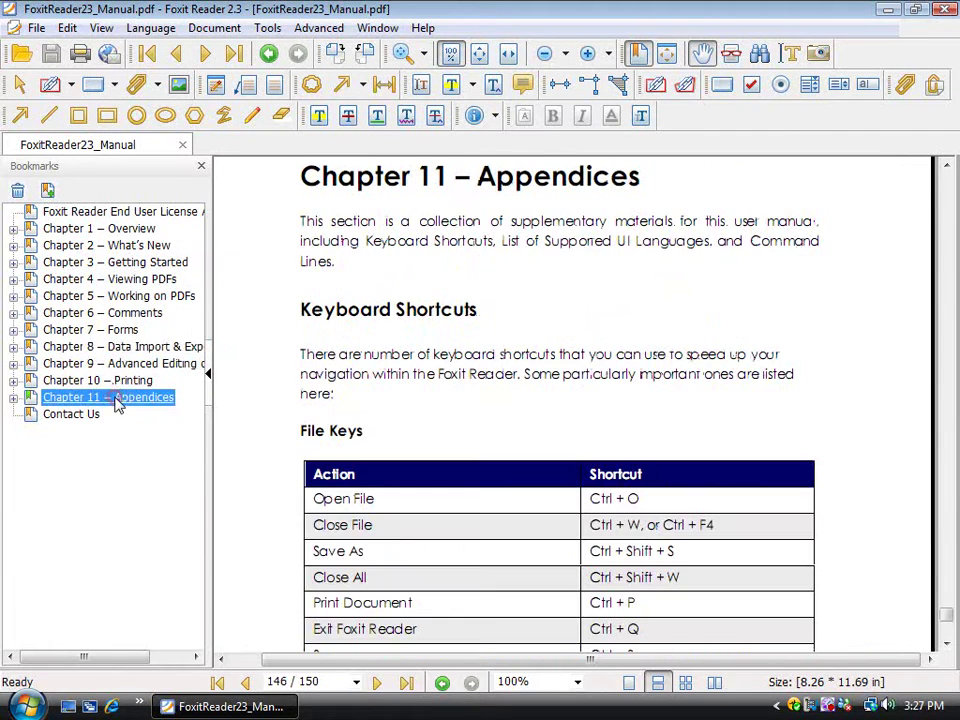
pyautogui.click(201, 167)
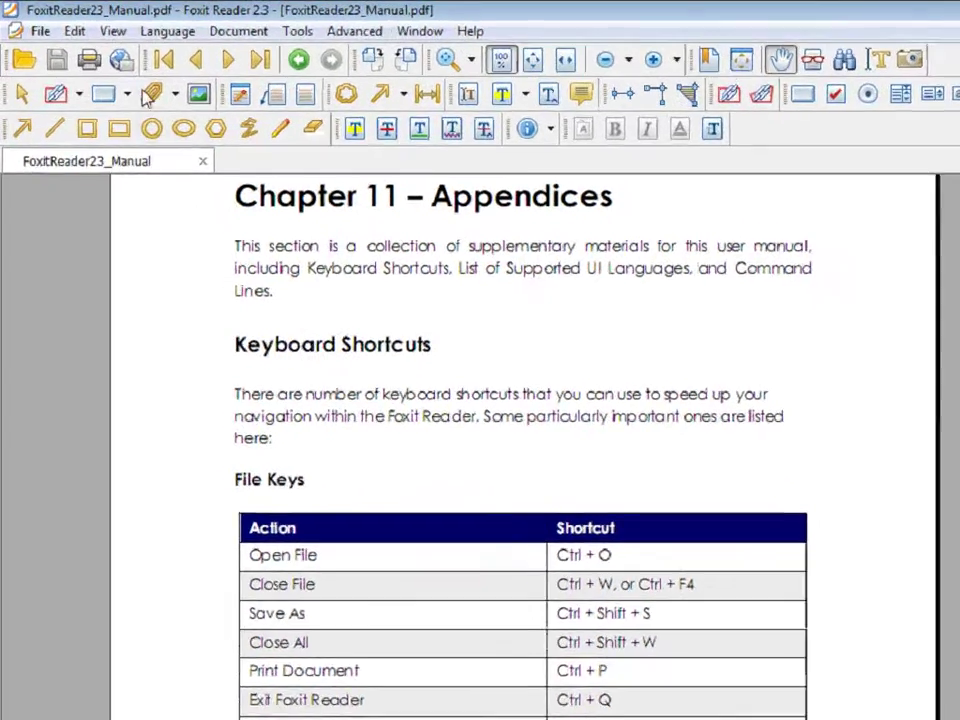
# Change the page layout from Continuous to Single Page via View > Page Layout.
pyautogui.click(104, 28)
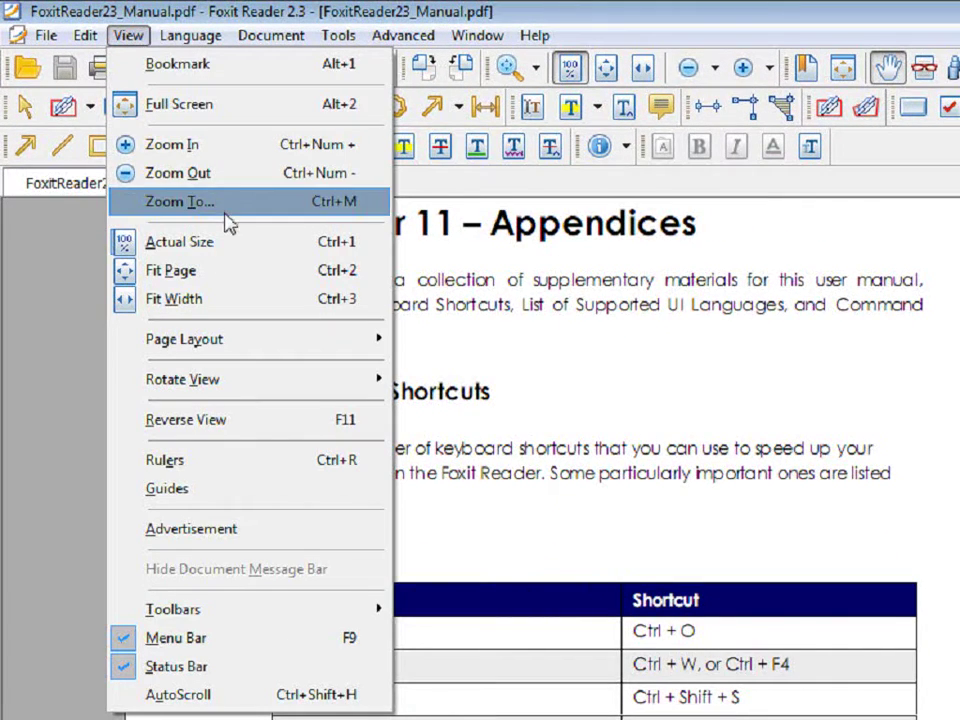
pyautogui.moveTo(272, 348)
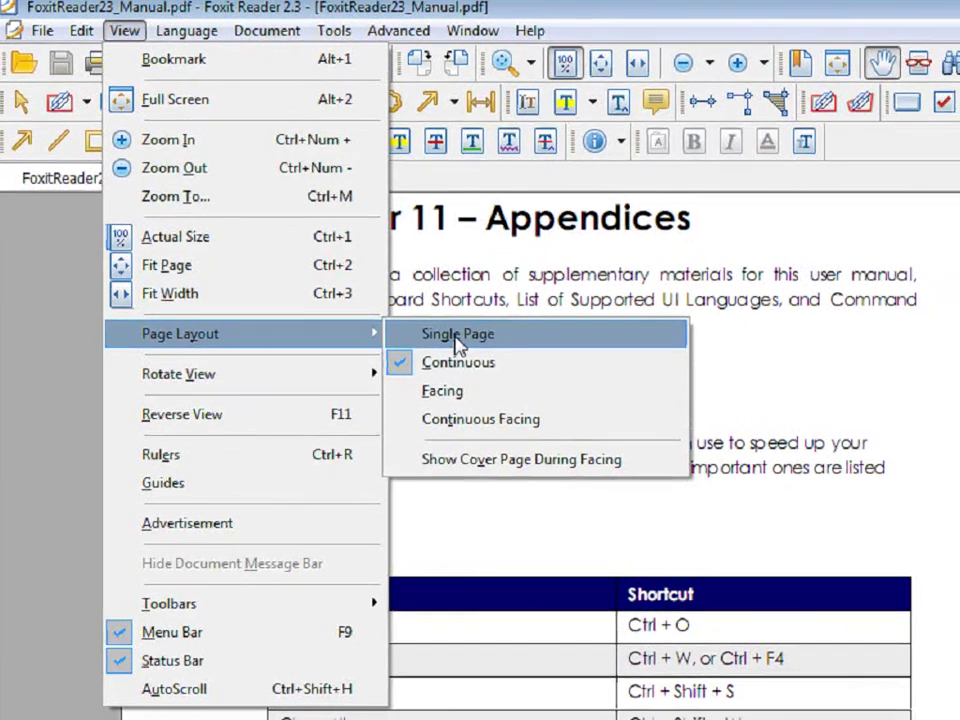
pyautogui.click(462, 340)
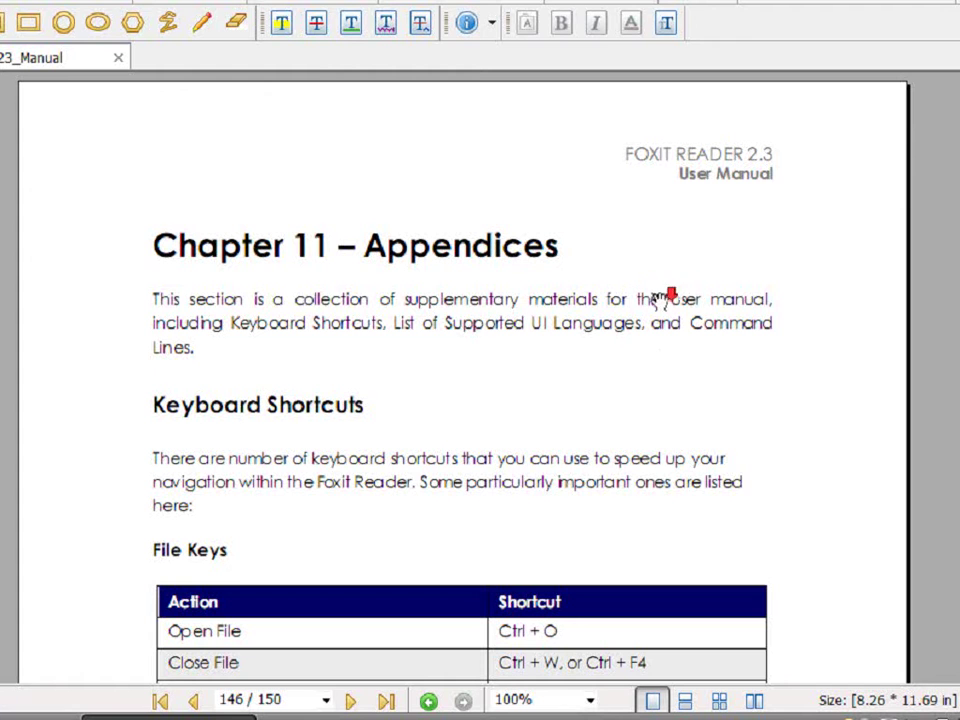
# Scroll through the File, View, Edit and Commenting keys tables to Tool Keys on page 148.
pyautogui.scroll(-4, 695, 380)
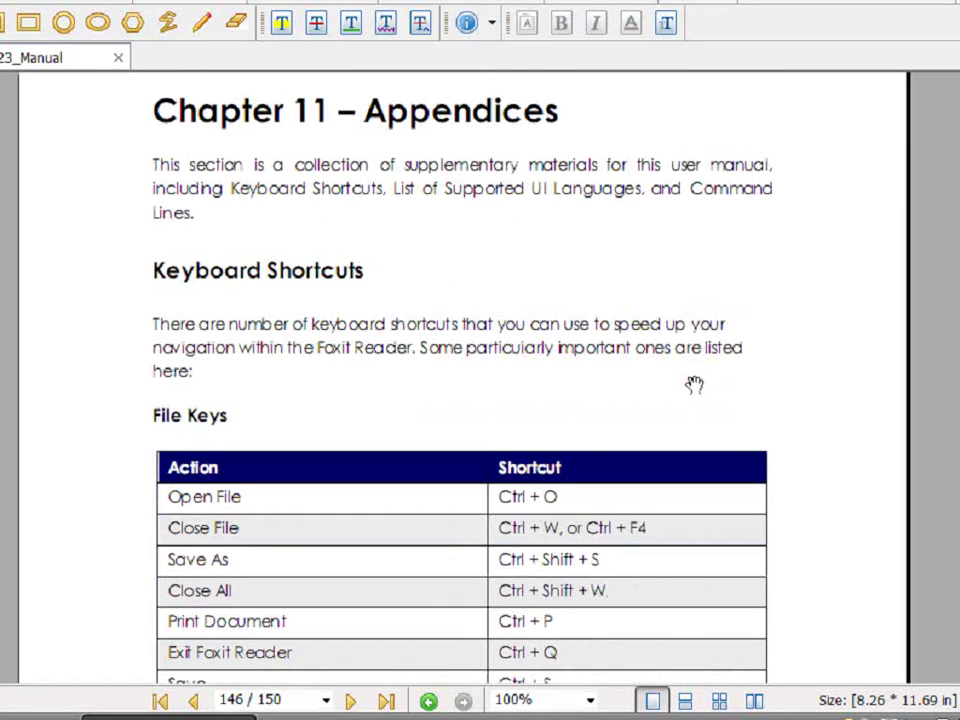
pyautogui.scroll(-9, 695, 385)
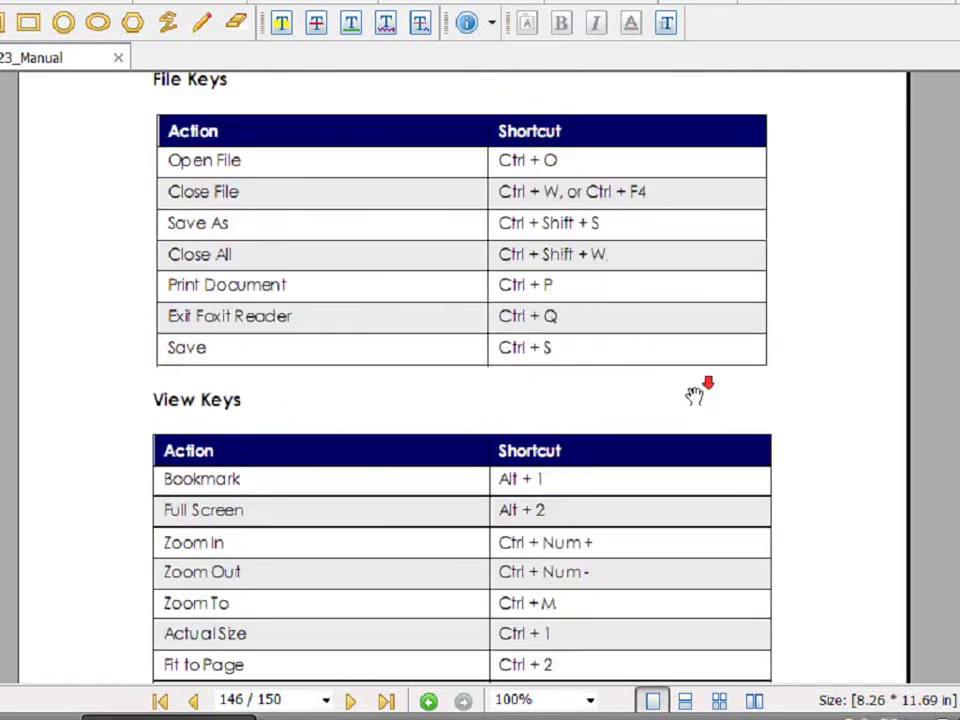
pyautogui.scroll(-8, 697, 396)
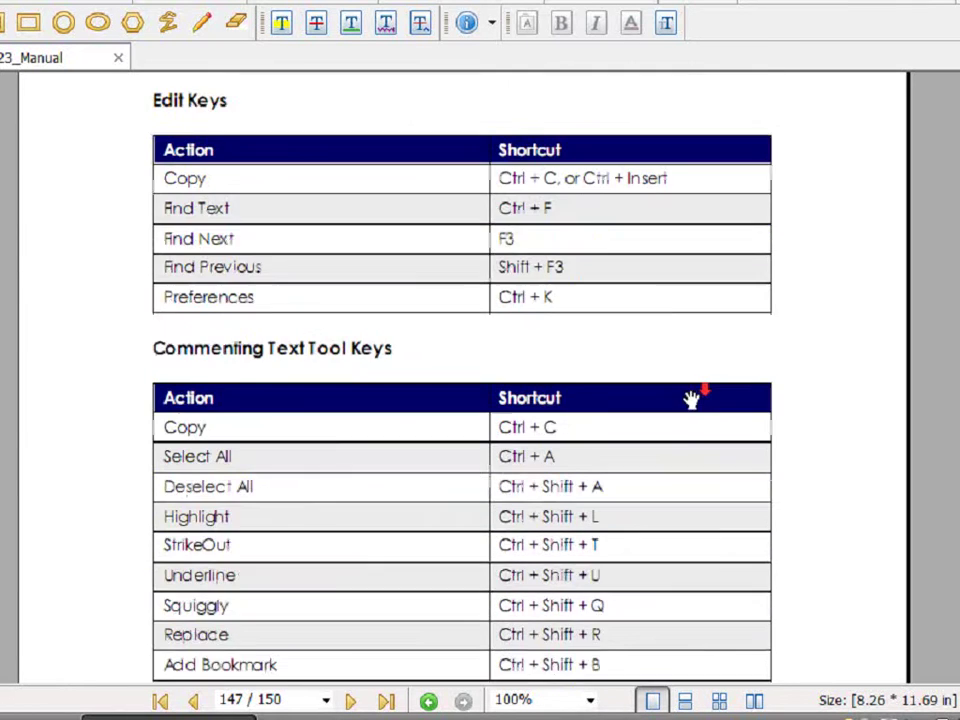
pyautogui.scroll(-10, 690, 394)
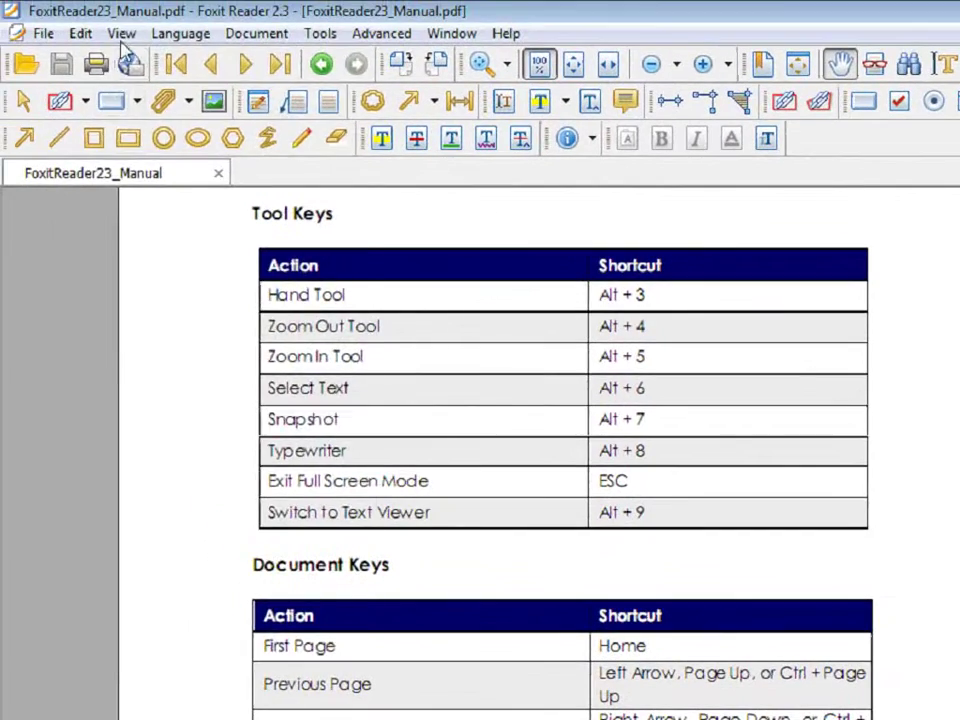
pyautogui.click(121, 33)
# Switch to Facing layout and scroll down to the bottom of page 149.
pyautogui.moveTo(246, 322)
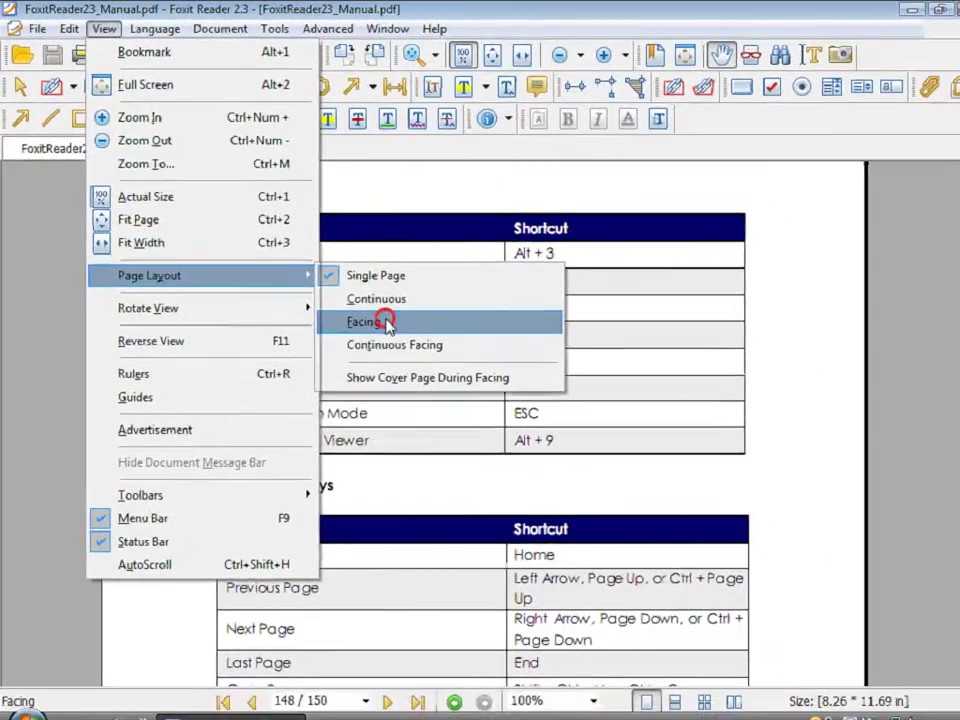
pyautogui.click(405, 350)
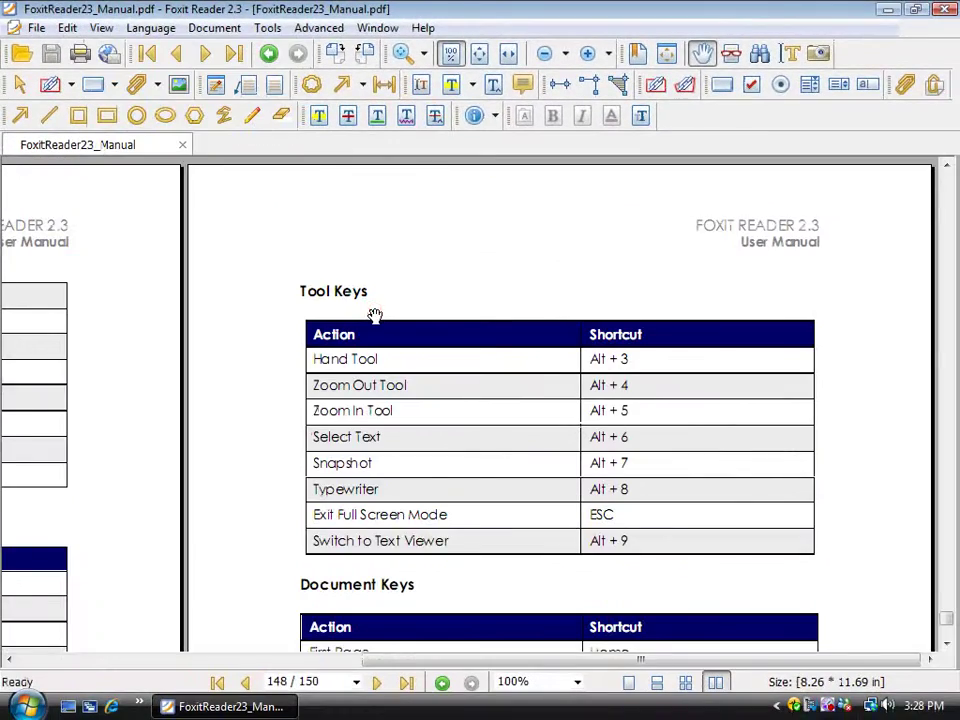
pyautogui.moveTo(429, 660); pyautogui.dragTo(118, 660)
pyautogui.scroll(-8, 321, 499)
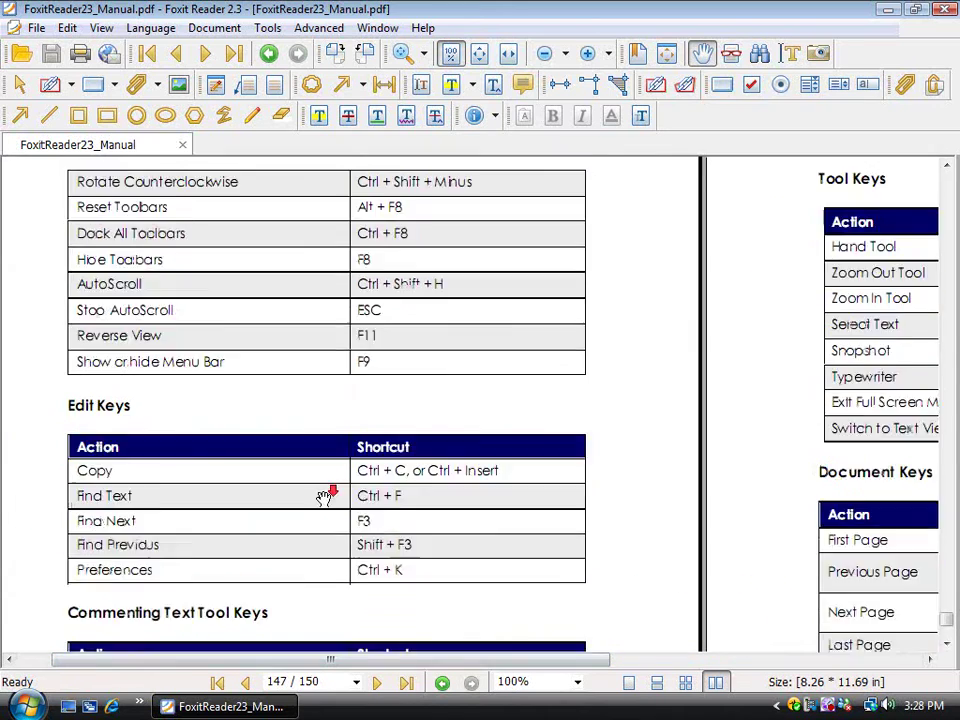
pyautogui.scroll(-15, 325, 499)
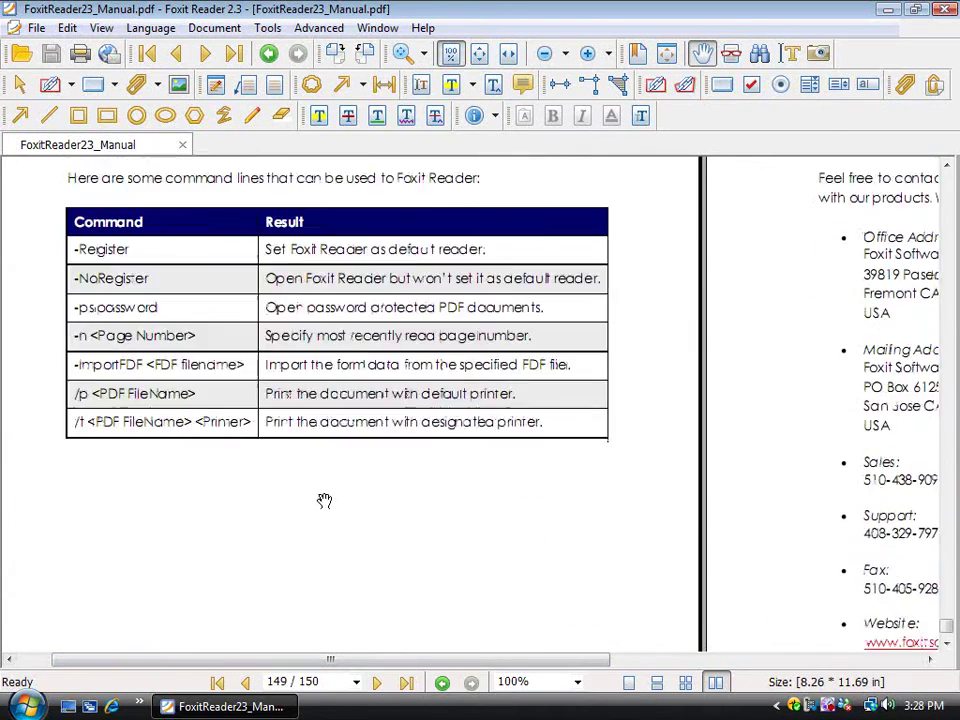
pyautogui.scroll(-3, 327, 499)
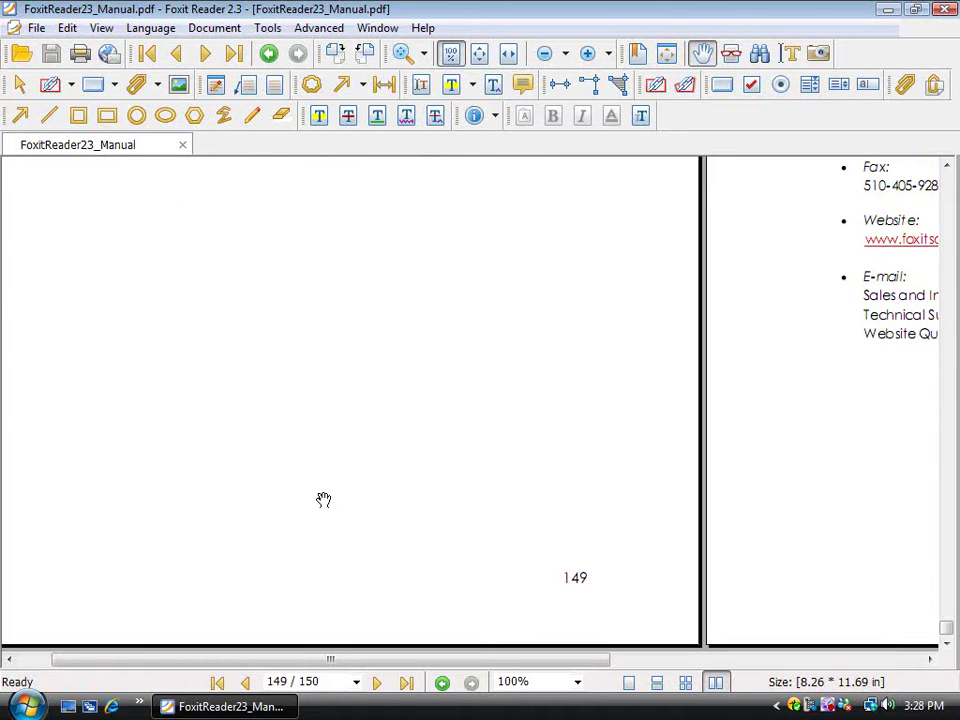
# Switch the page layout to Continuous Facing from the View options.
pyautogui.click(101, 27)
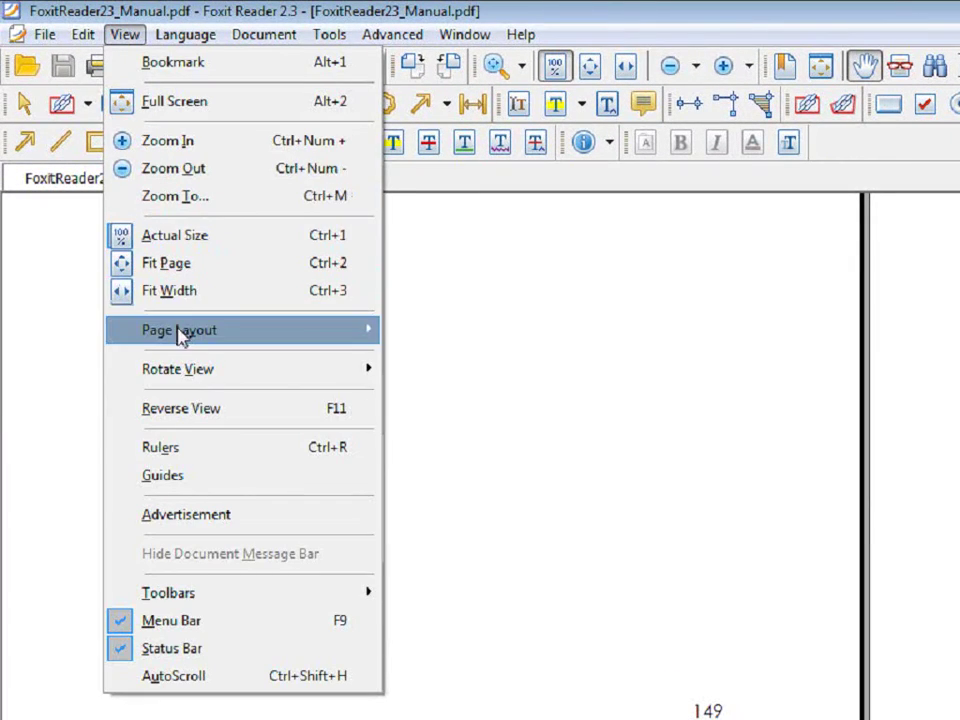
pyautogui.moveTo(183, 340)
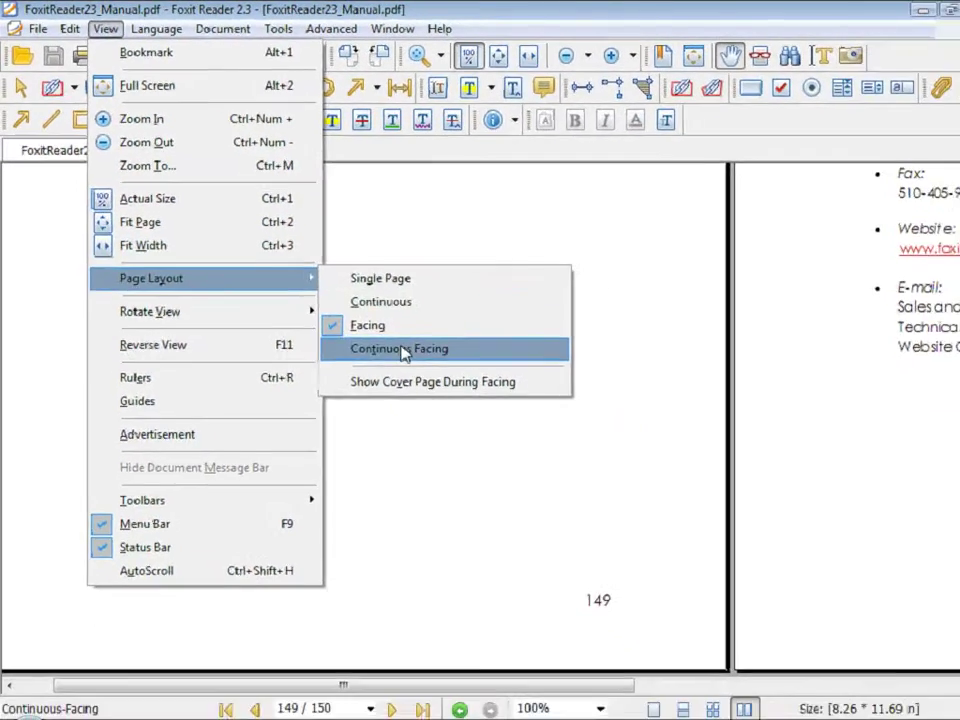
pyautogui.click(440, 384)
# Scroll back up from page 147 to the top of page 145 on print preview.
pyautogui.scroll(20, 483, 408)
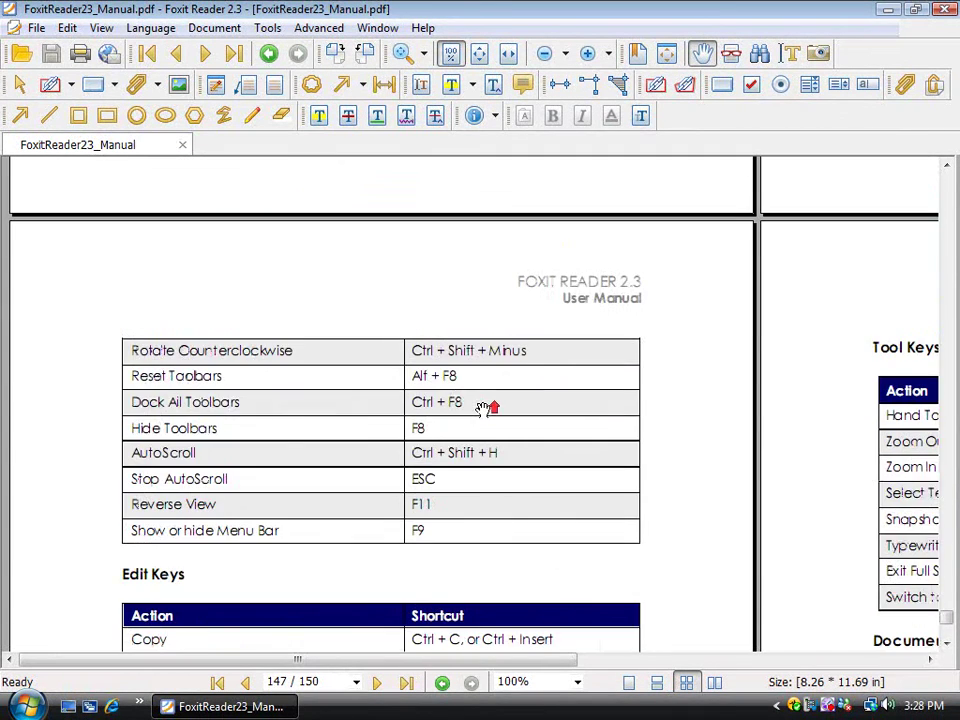
pyautogui.scroll(8, 483, 408)
pyautogui.scroll(6, 483, 408)
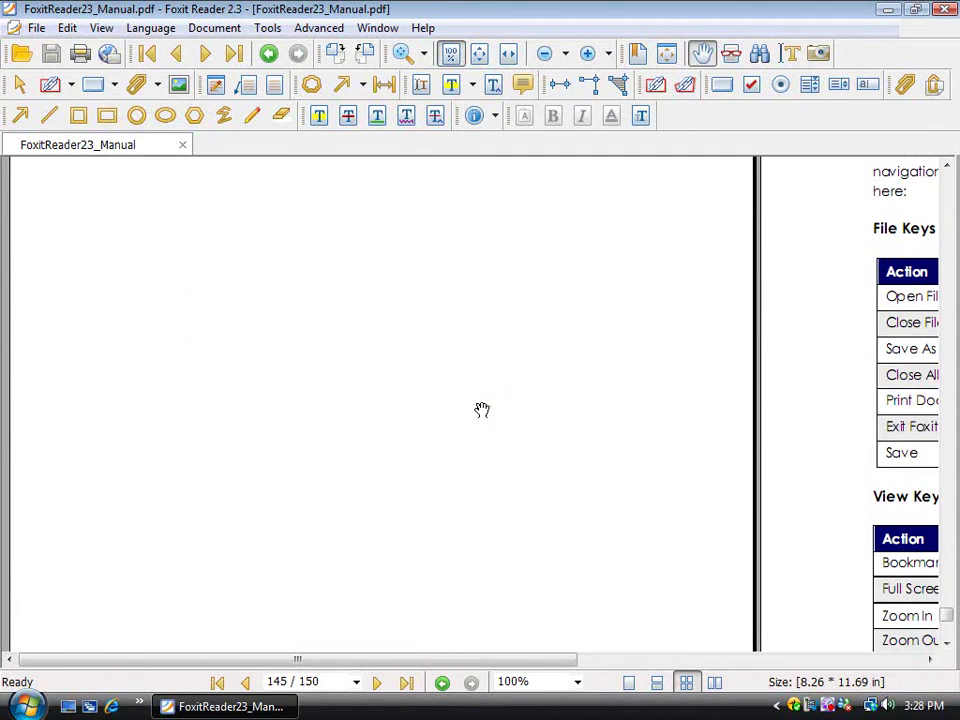
pyautogui.scroll(5, 482, 406)
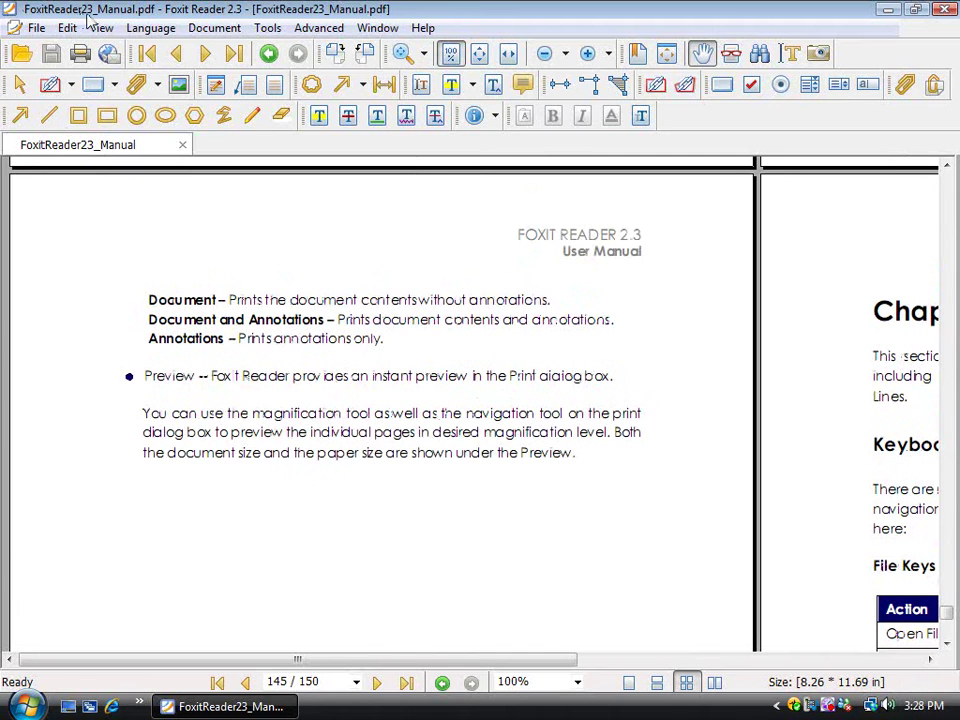
# Change the page layout to single-page Continuous under View > Page Layout.
pyautogui.click(102, 28)
pyautogui.moveTo(238, 274)
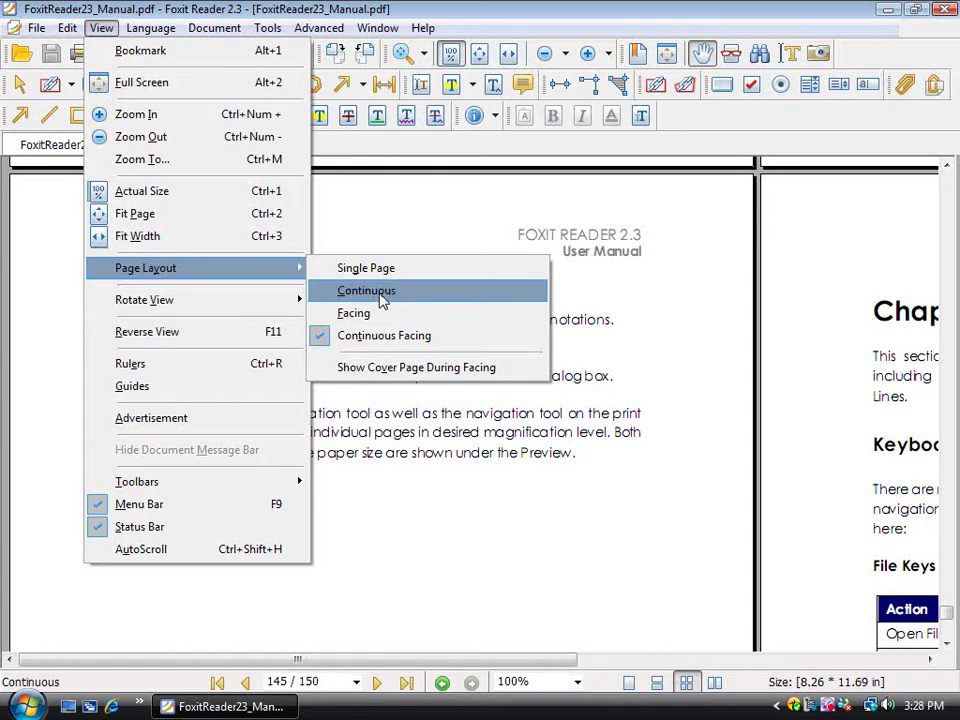
pyautogui.click(378, 293)
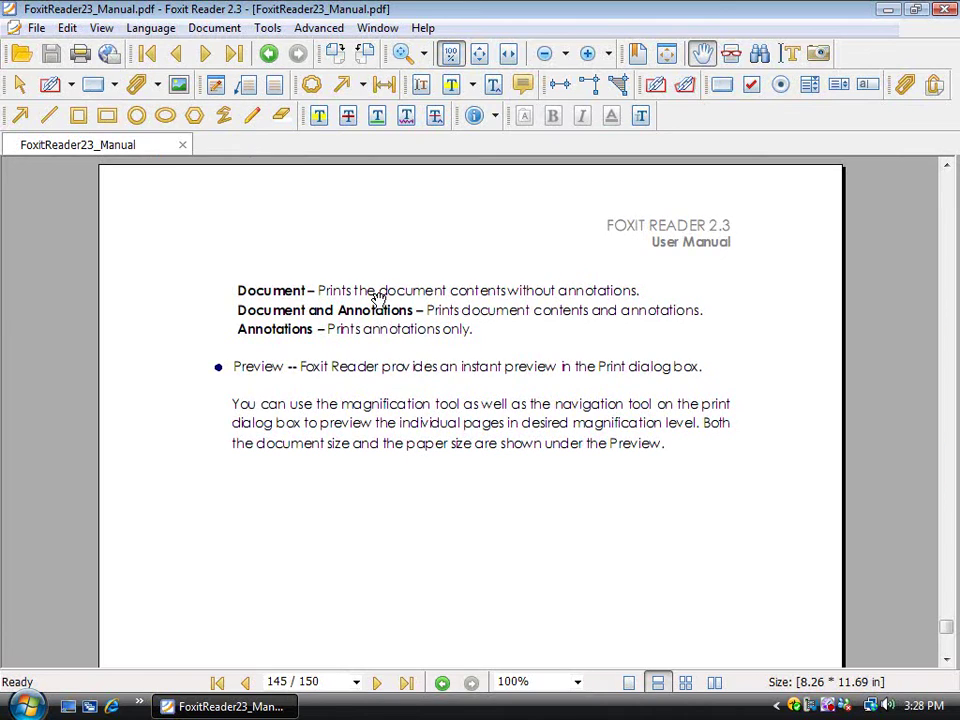
# Turn on Reverse View, scroll through the reversed pages, then turn Reverse View off again.
pyautogui.click(101, 28)
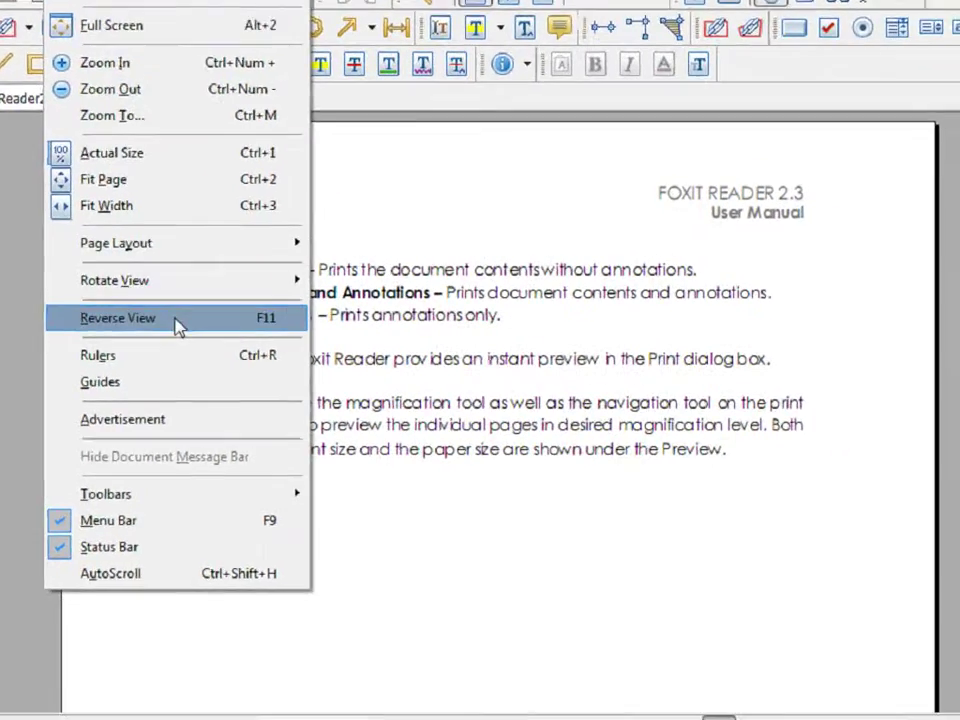
pyautogui.click(224, 391)
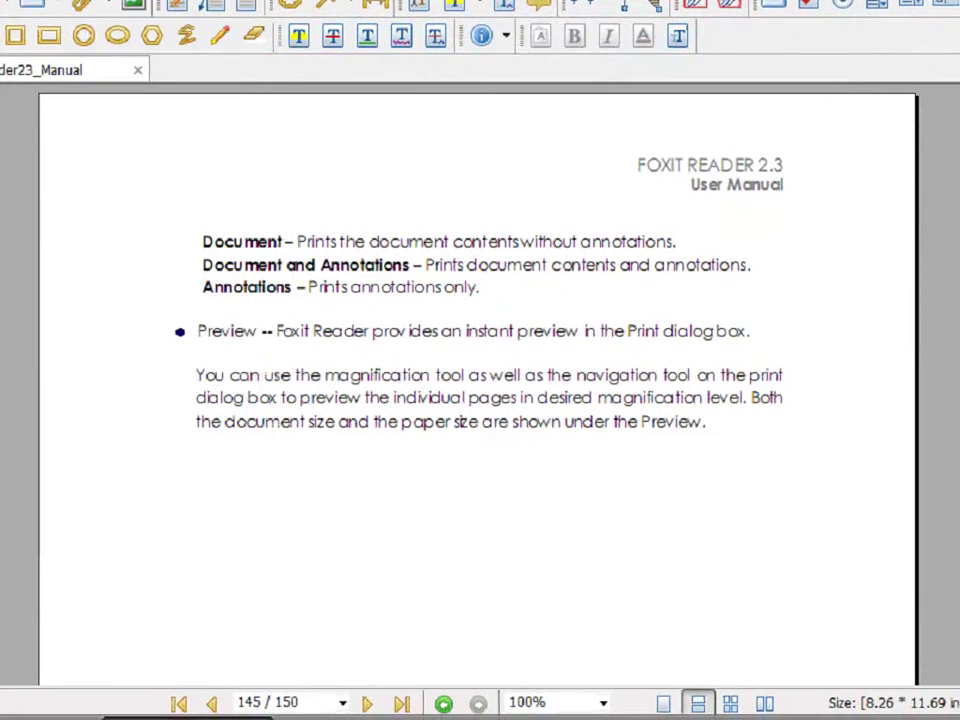
pyautogui.scroll(20, 477, 380)
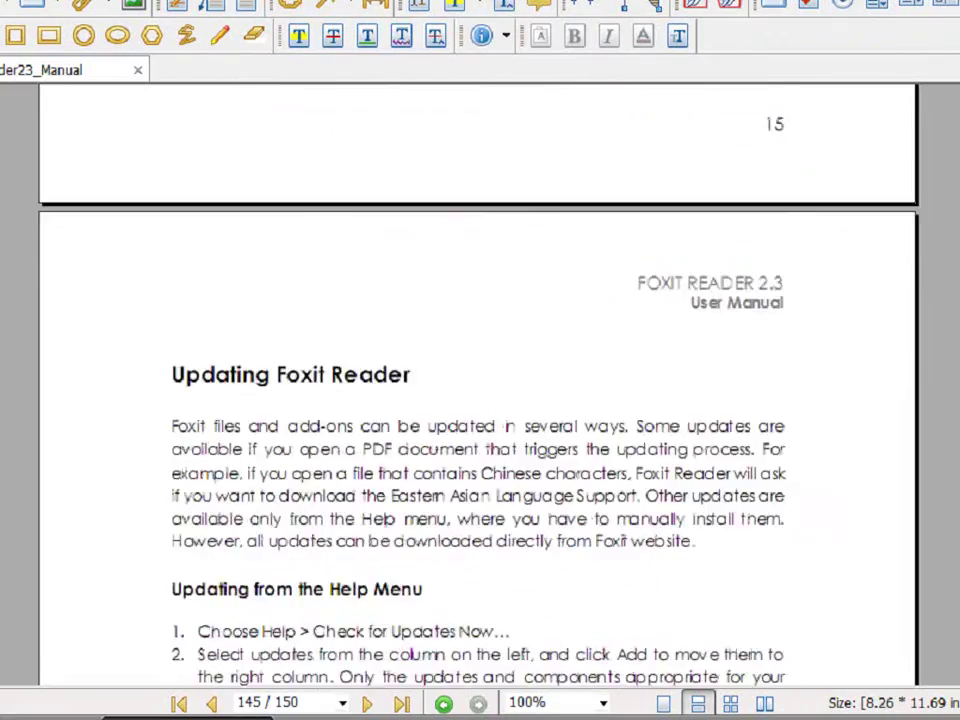
pyautogui.scroll(12, 705, 447)
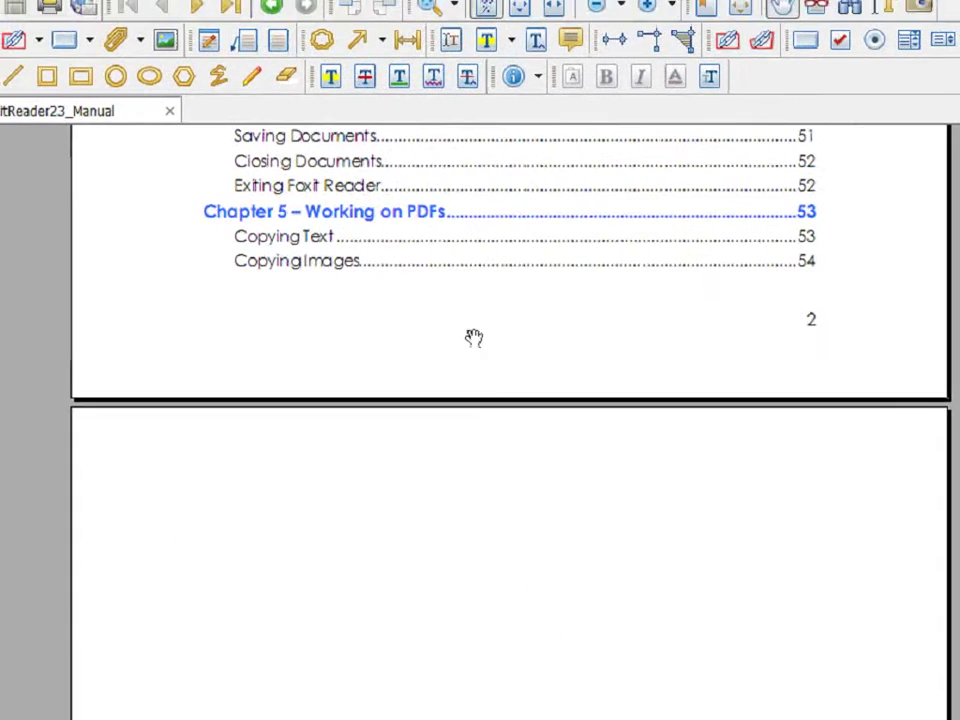
pyautogui.click(122, 27)
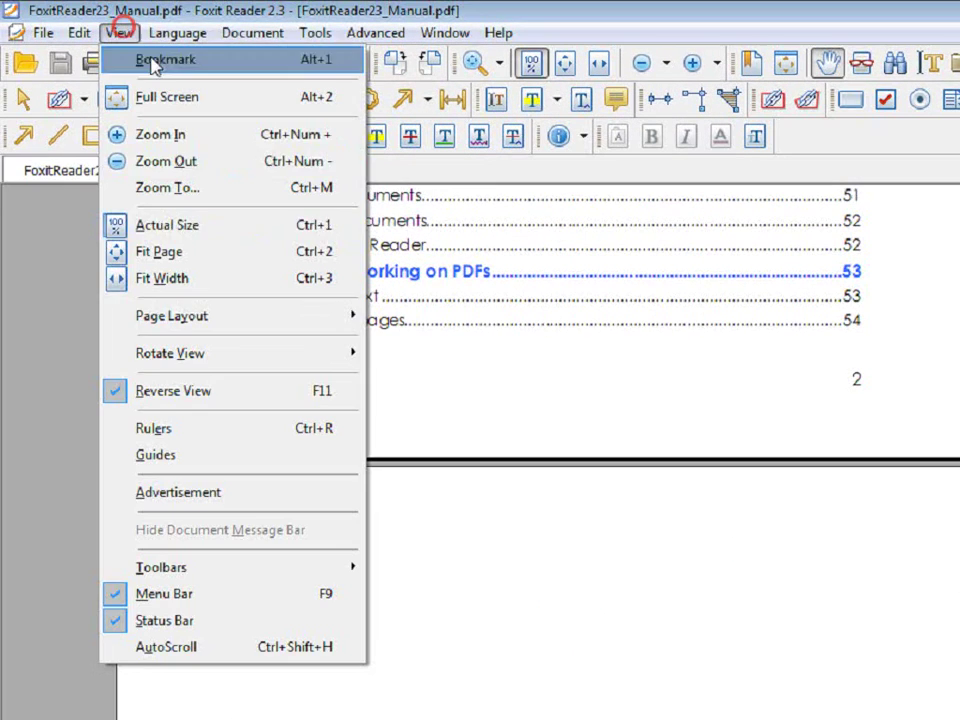
pyautogui.click(158, 393)
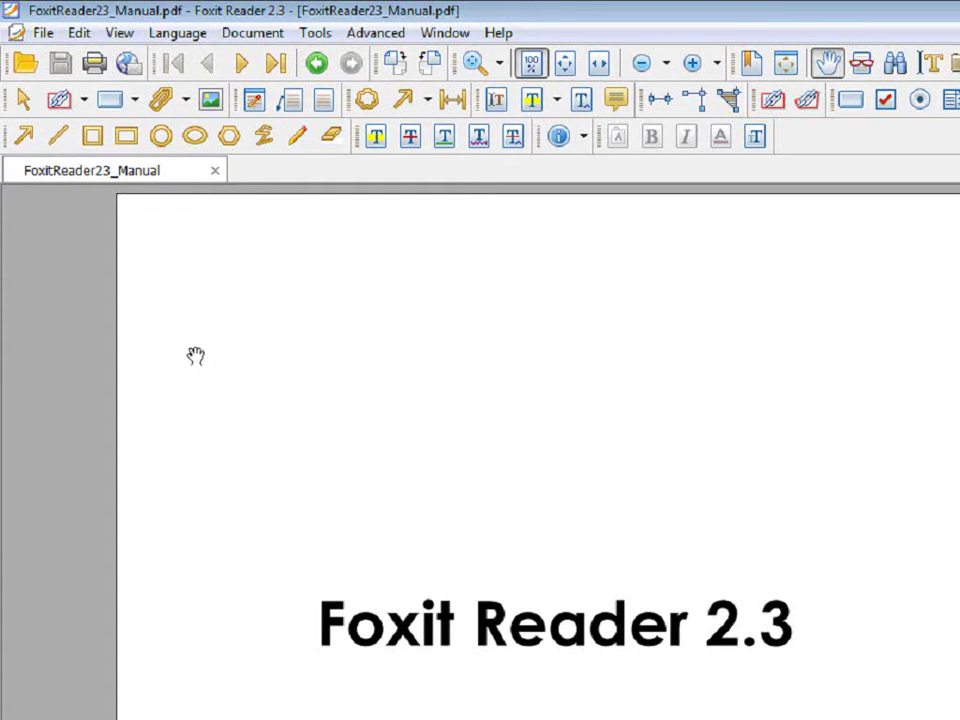
# Show inch rulers around the cover page and enable guides from the View menu.
pyautogui.click(120, 34)
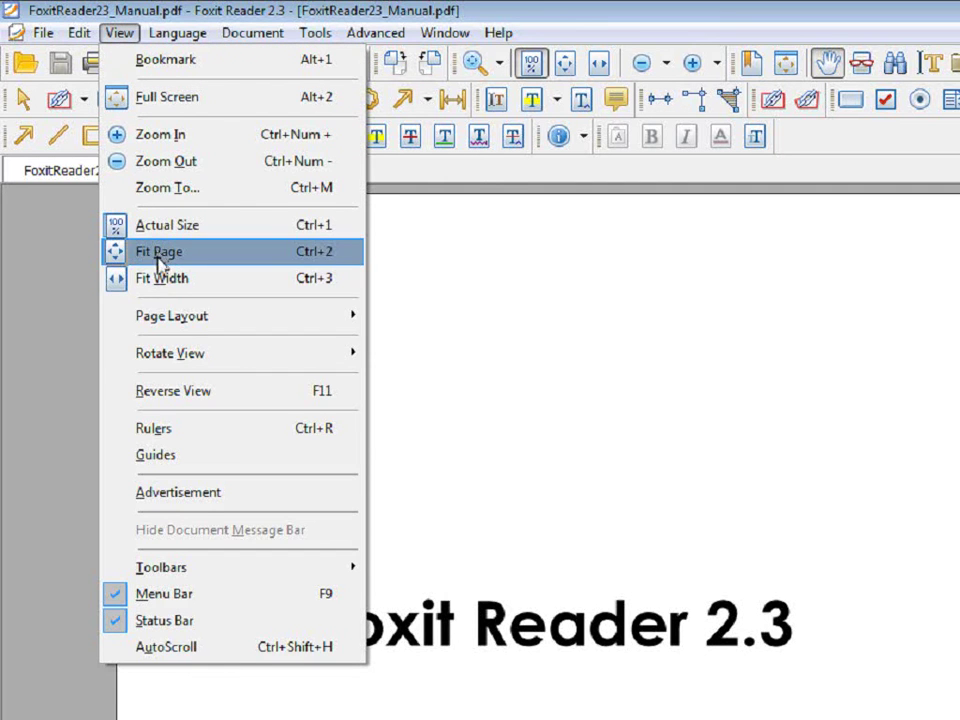
pyautogui.click(155, 428)
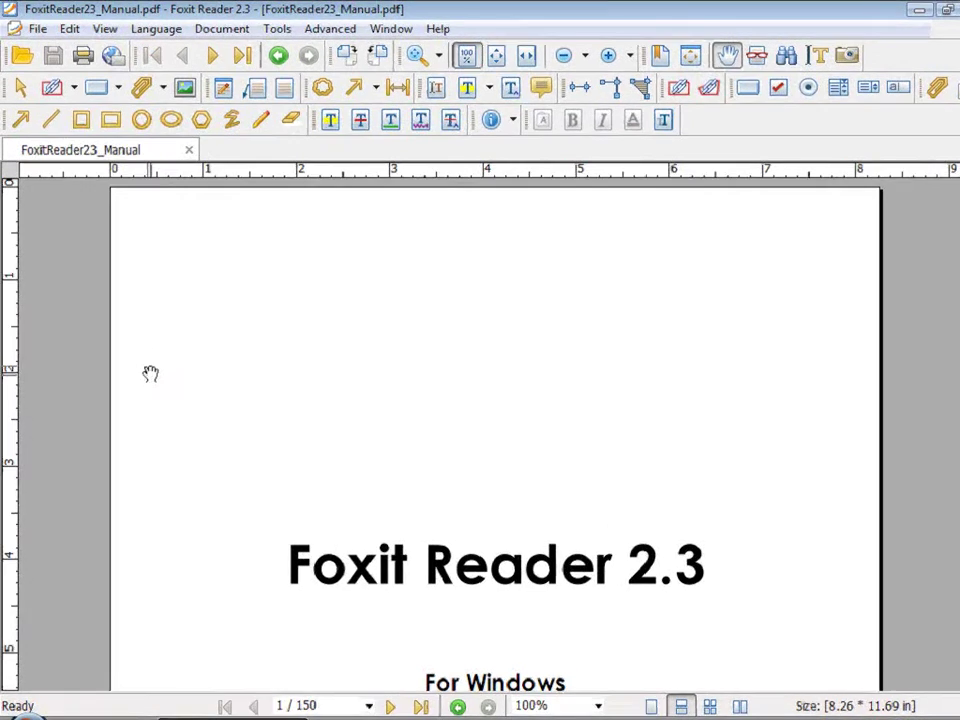
pyautogui.click(124, 35)
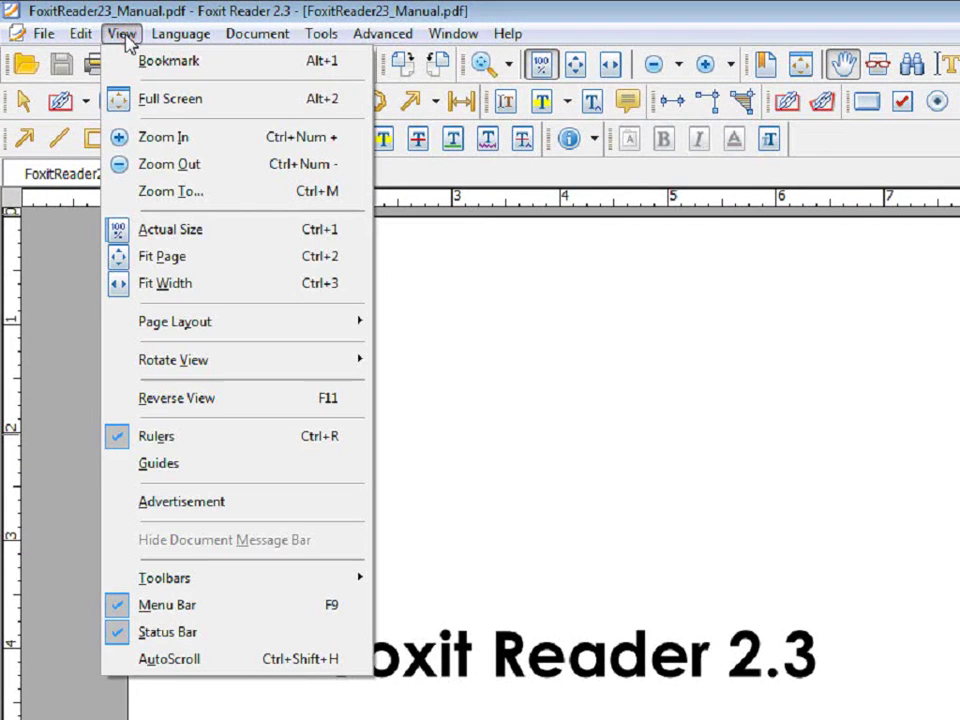
pyautogui.click(175, 468)
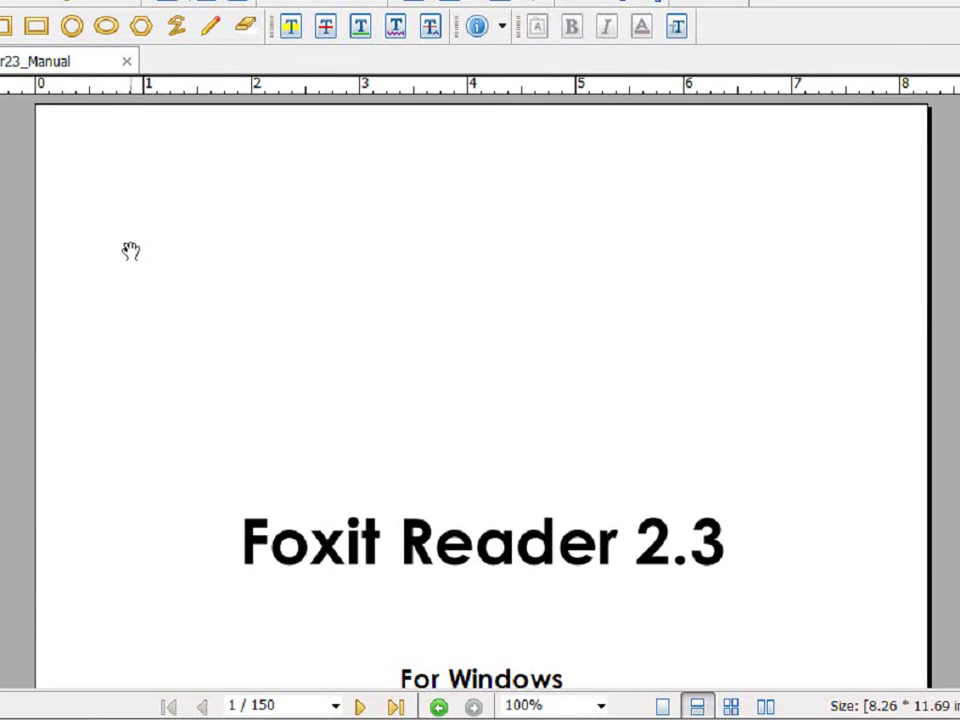
# Add vertical guides at the 1-inch and 3-inch ruler marks and pick the Line tool.
pyautogui.click(144, 88)
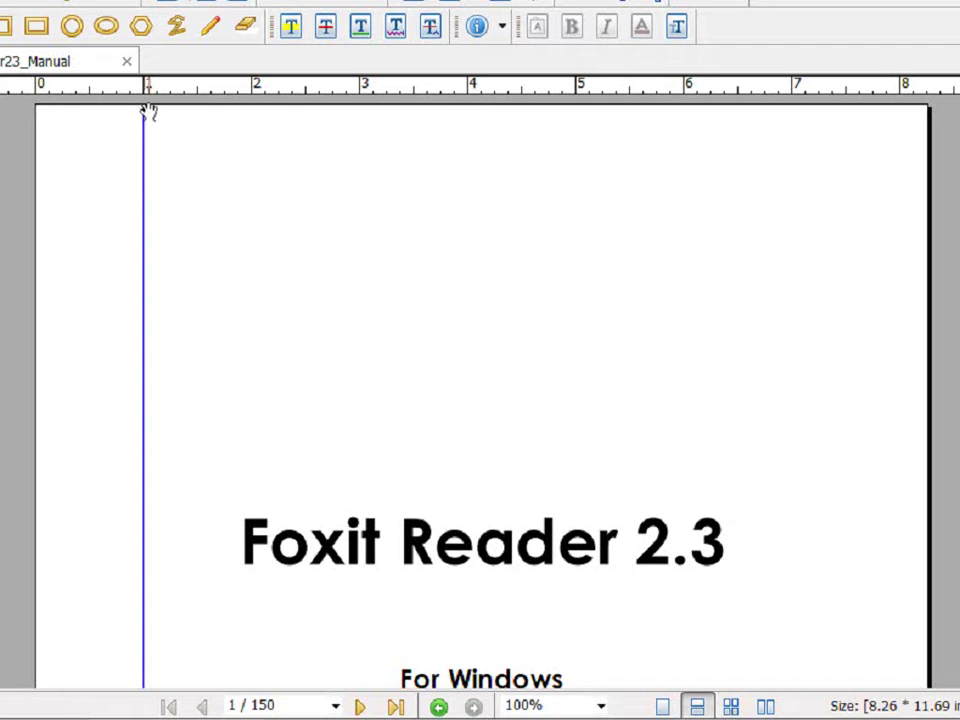
pyautogui.click(362, 88)
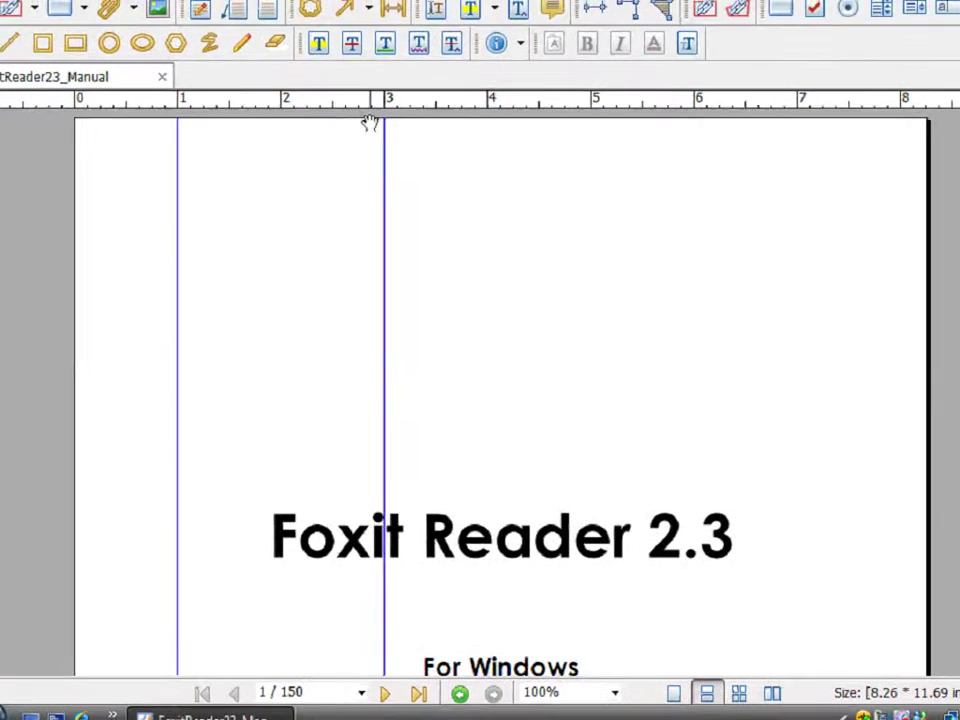
pyautogui.click(50, 59)
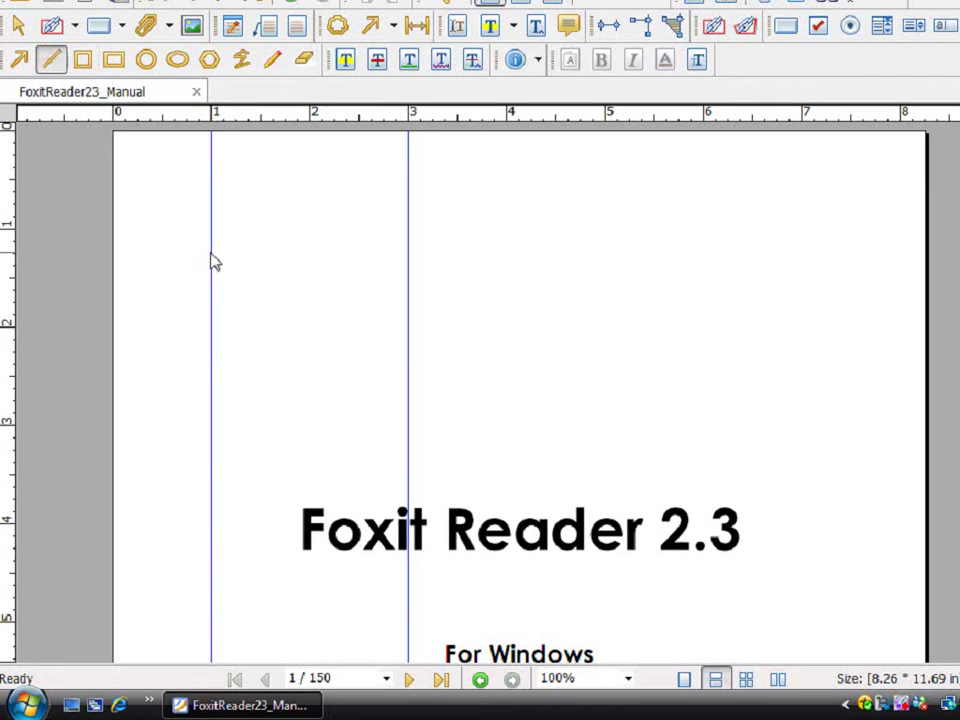
# Draw a horizontal line from the 1-inch to the 3-inch guide, then delete the 1-inch guide.
pyautogui.moveTo(211, 250); pyautogui.dragTo(388, 248)
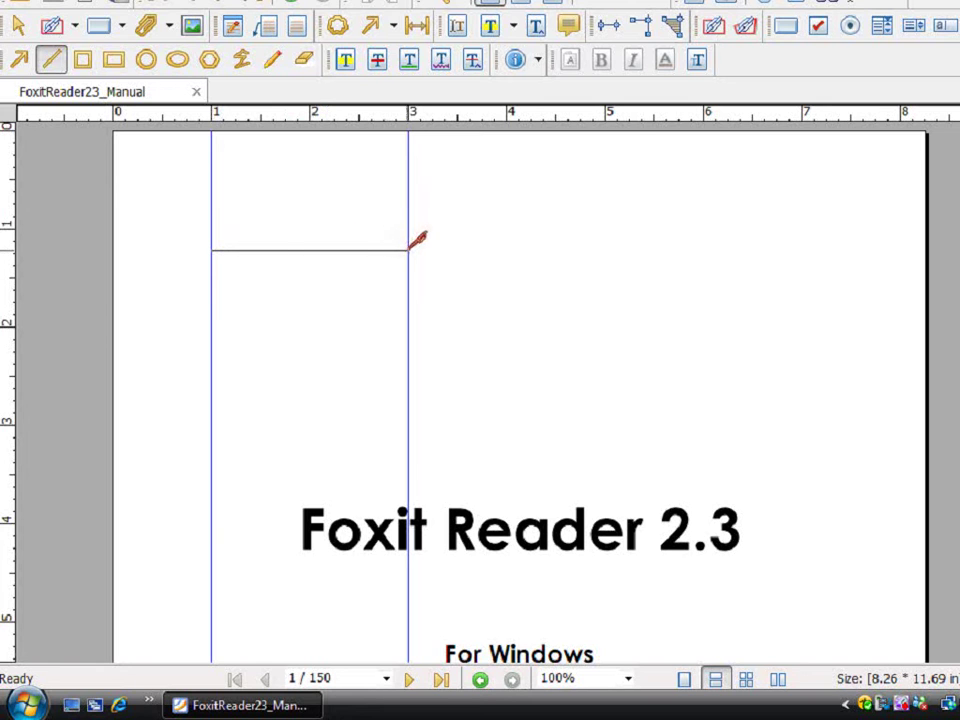
pyautogui.moveTo(409, 249); pyautogui.dragTo(408, 249)
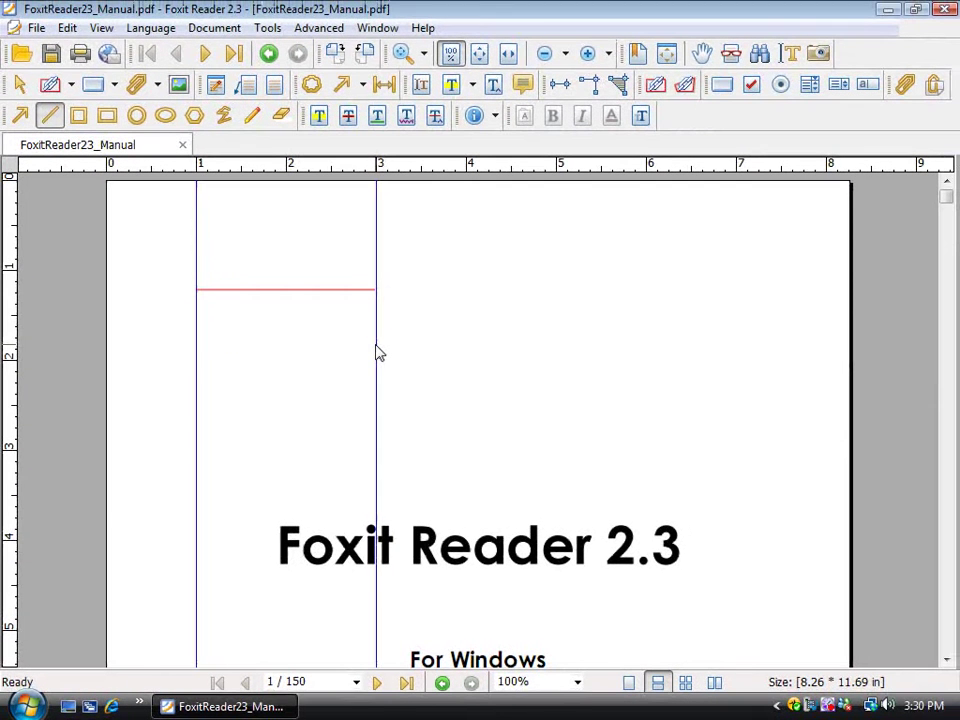
pyautogui.click(705, 58)
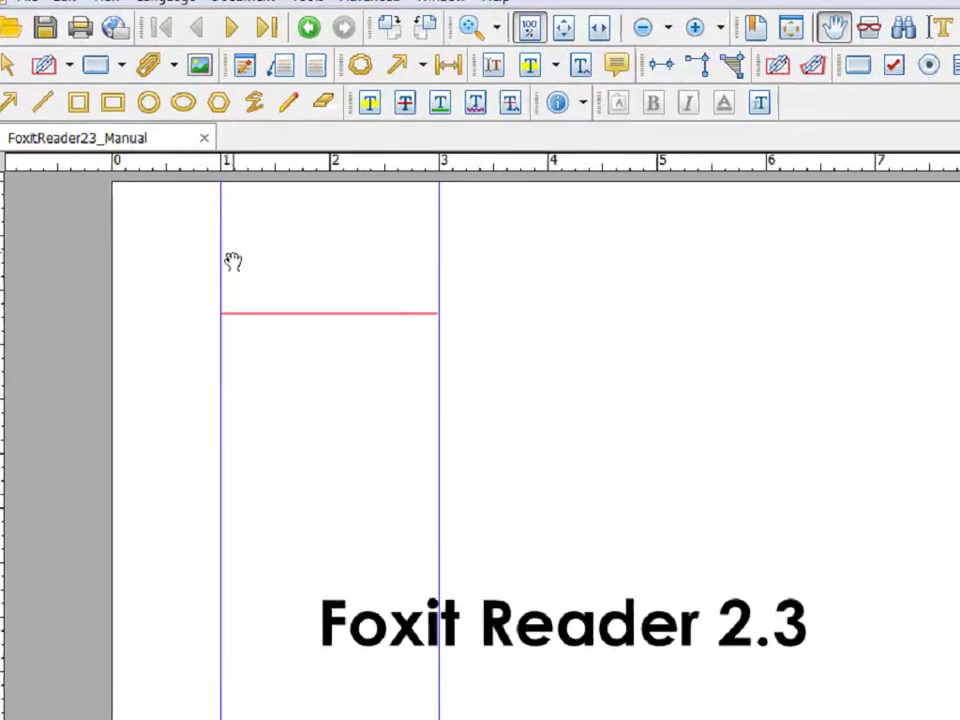
pyautogui.click(384, 333)
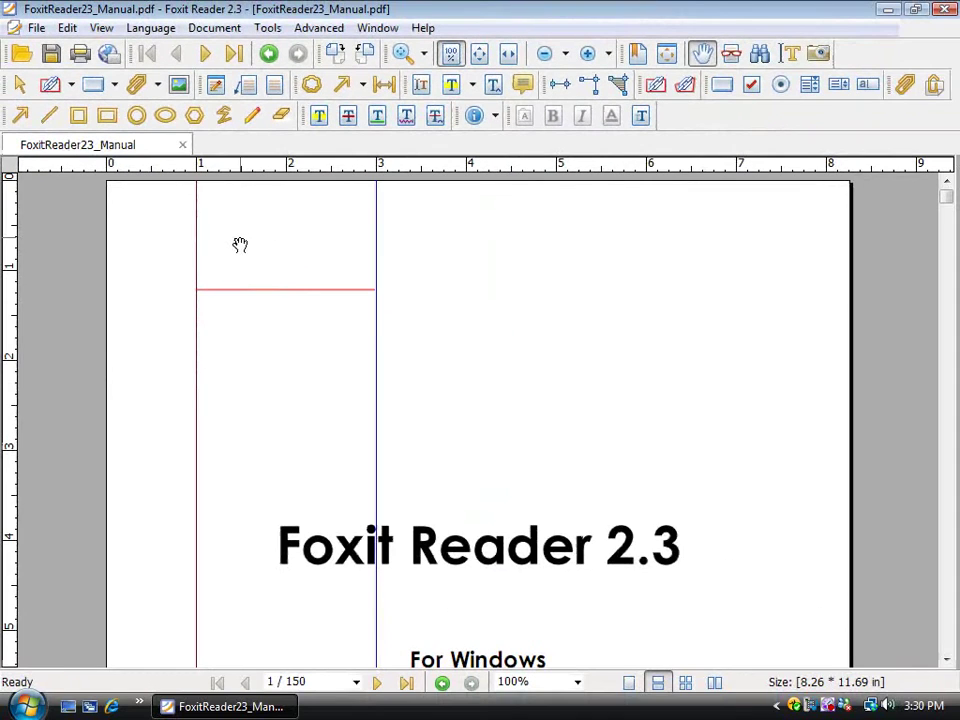
pyautogui.press('Delete')
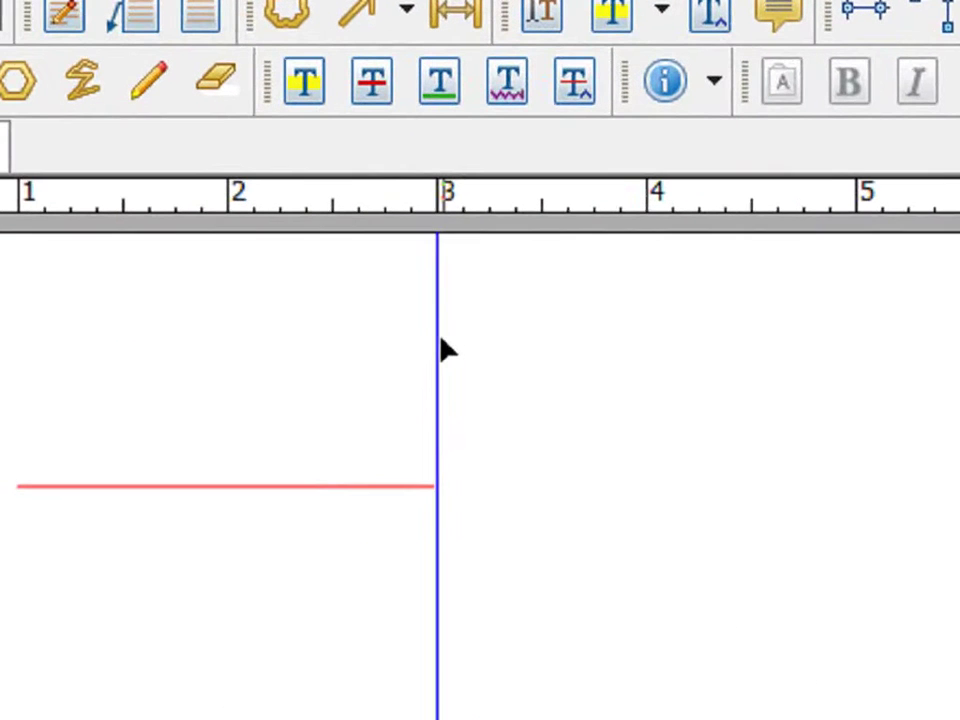
pyautogui.click(377, 226)
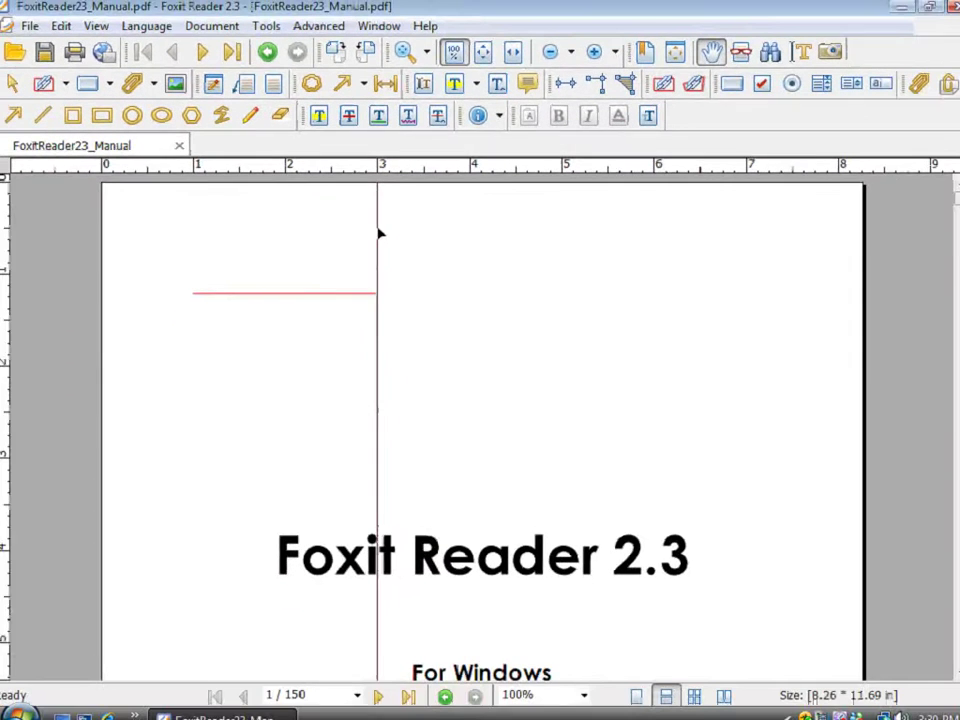
pyautogui.press('Delete')
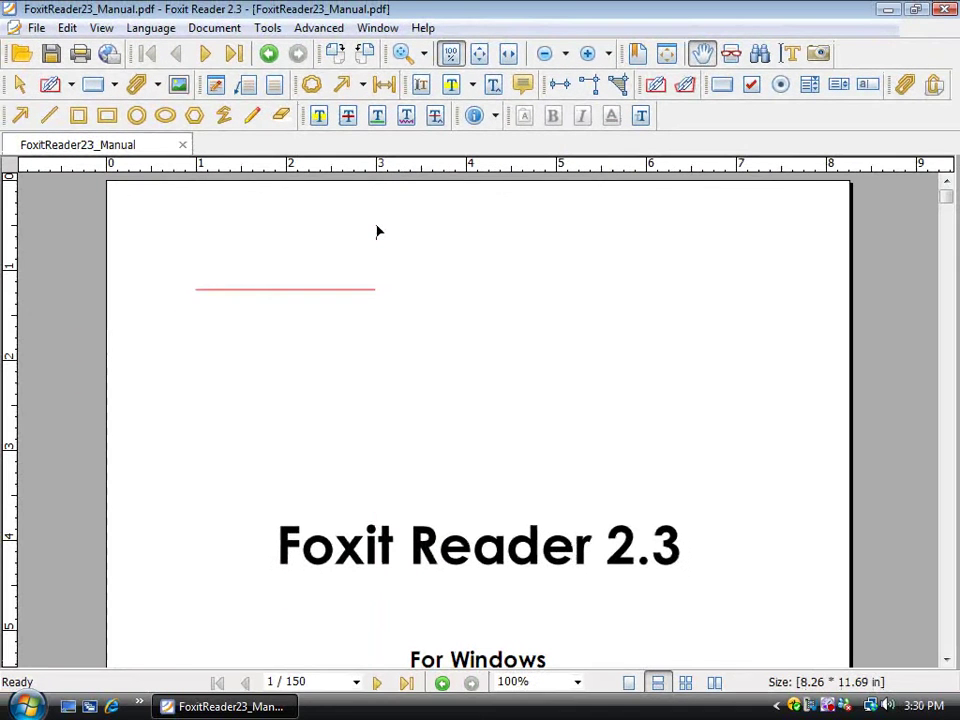
pyautogui.rightClick(337, 290)
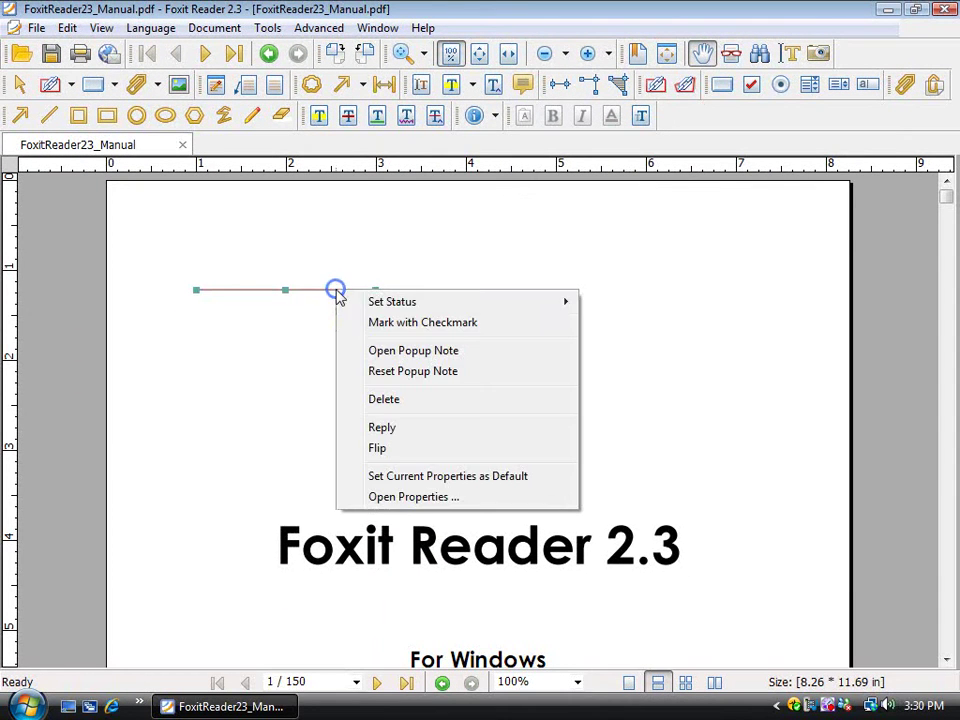
pyautogui.click(398, 400)
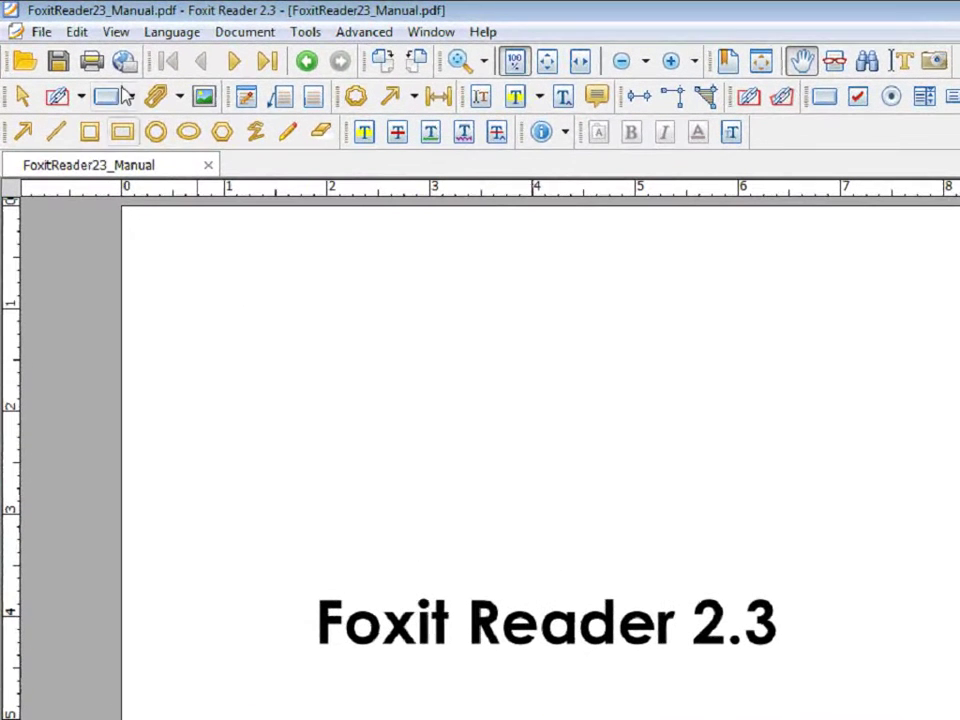
pyautogui.click(114, 33)
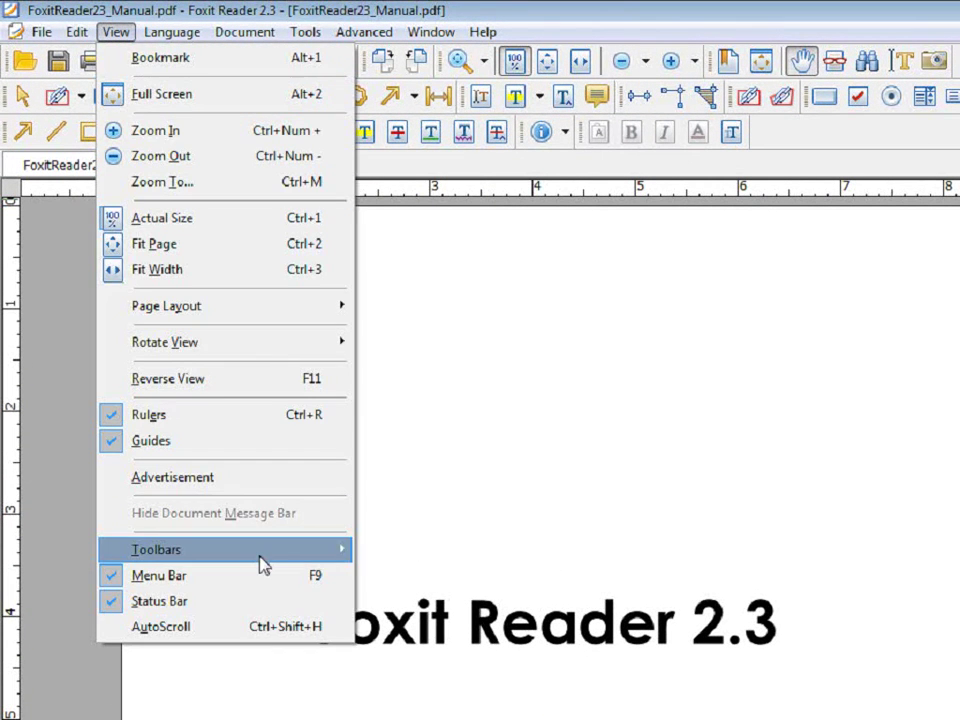
pyautogui.moveTo(263, 567)
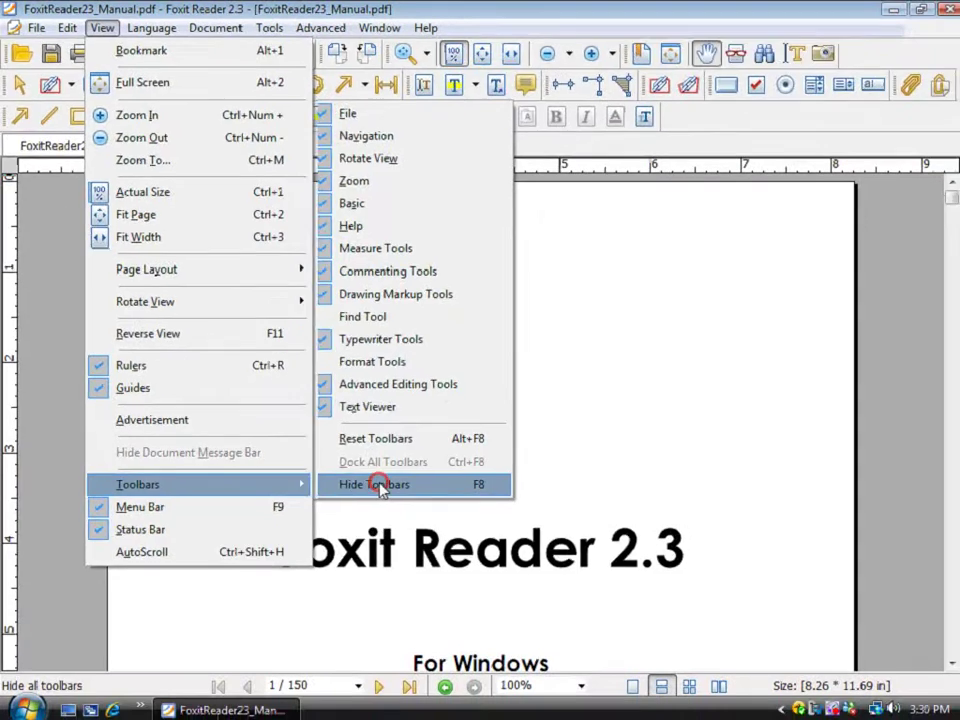
pyautogui.click(433, 550)
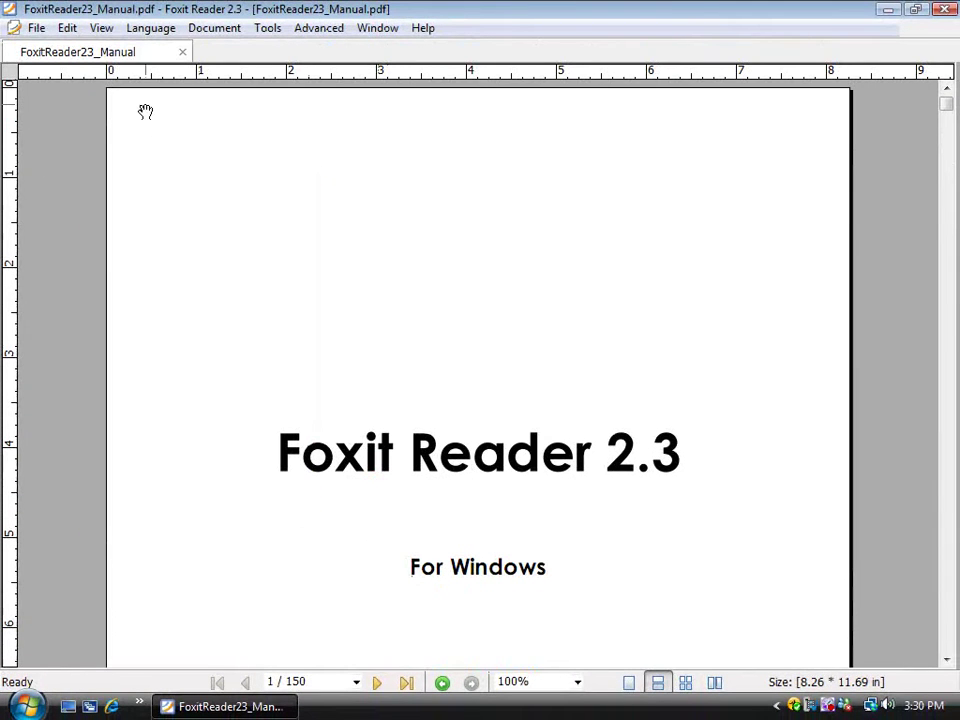
pyautogui.click(108, 30)
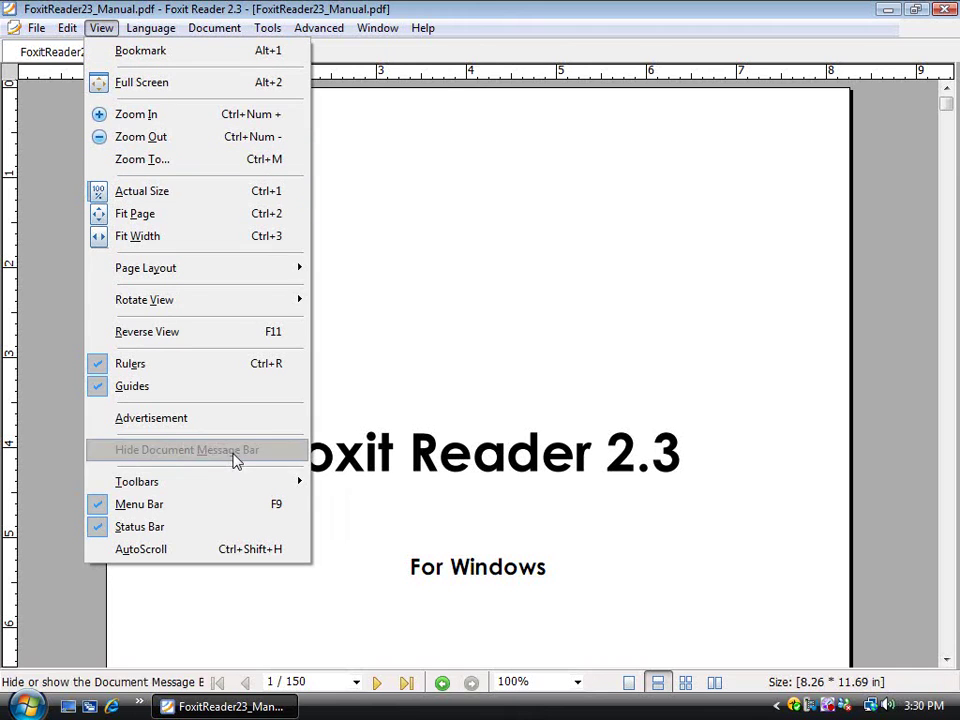
pyautogui.moveTo(236, 484)
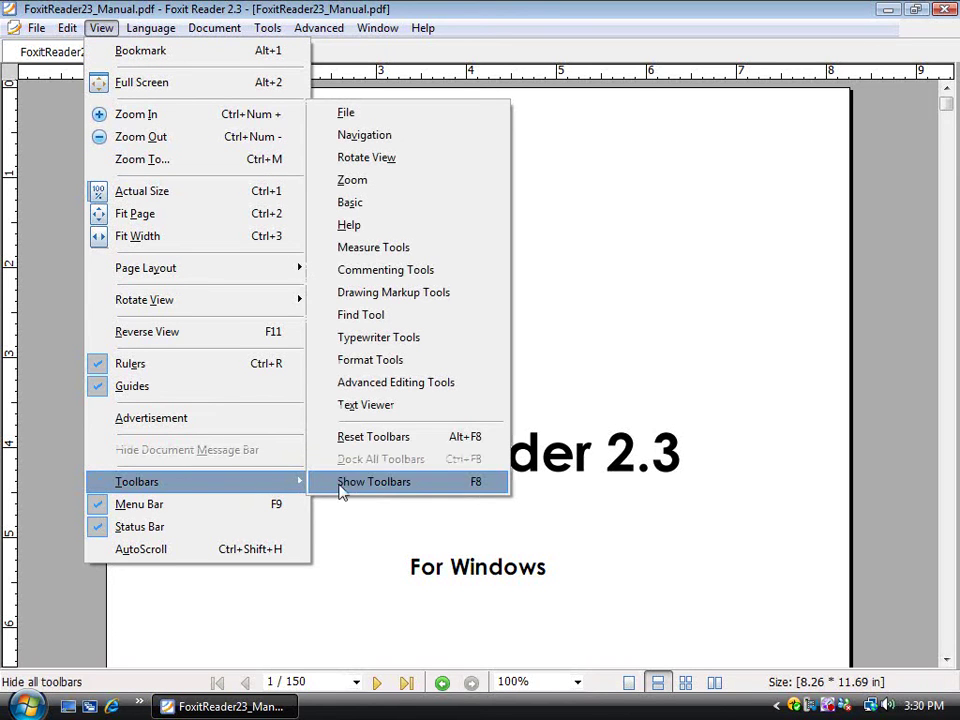
pyautogui.click(407, 484)
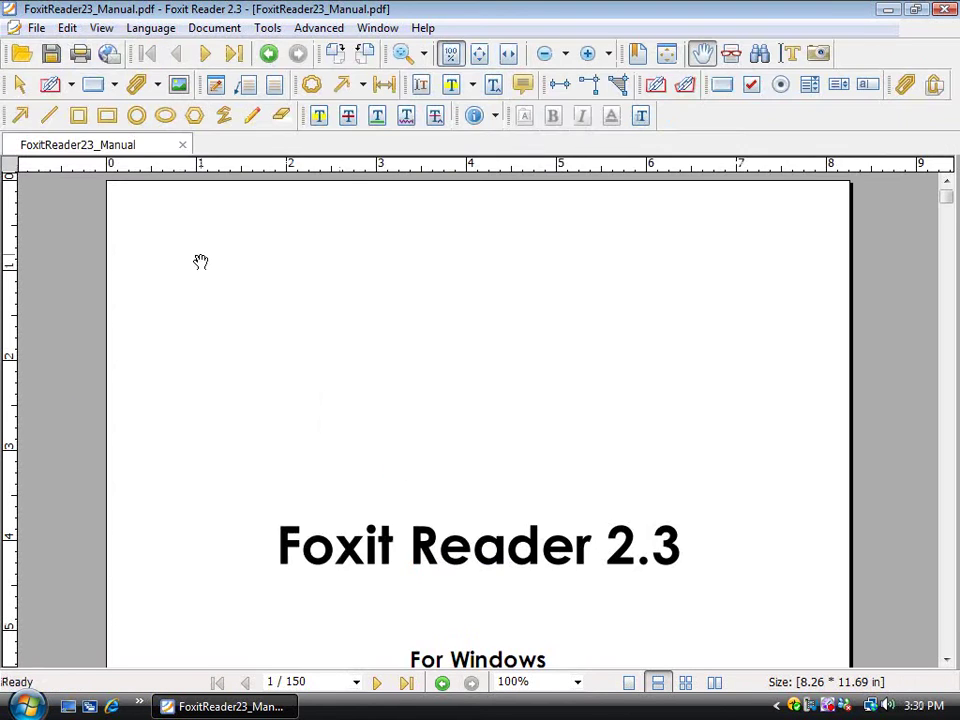
pyautogui.click(104, 29)
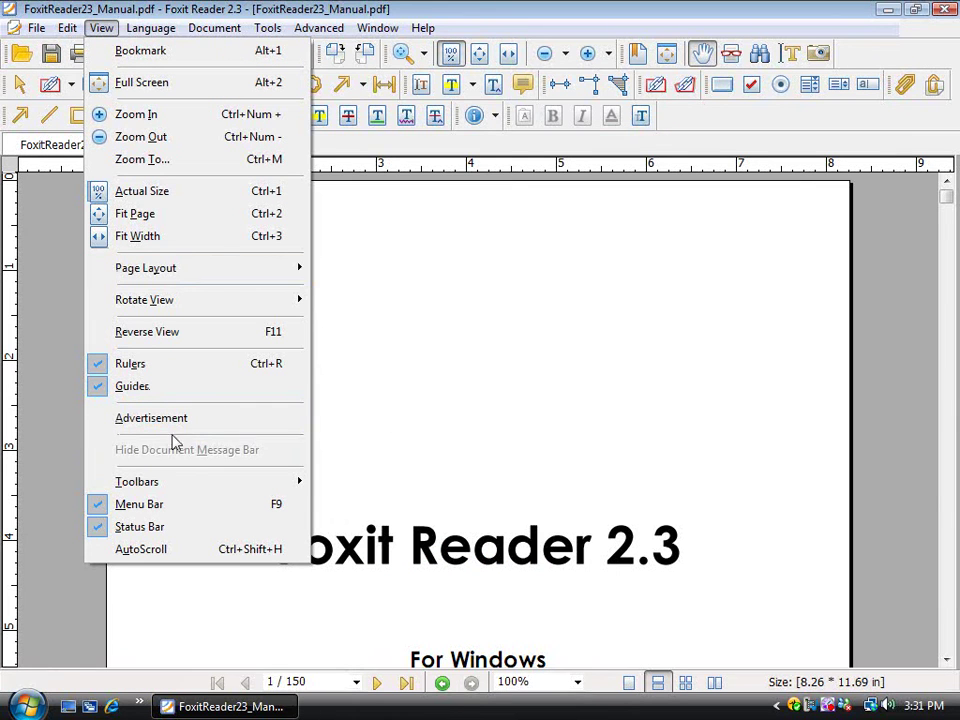
pyautogui.moveTo(193, 482)
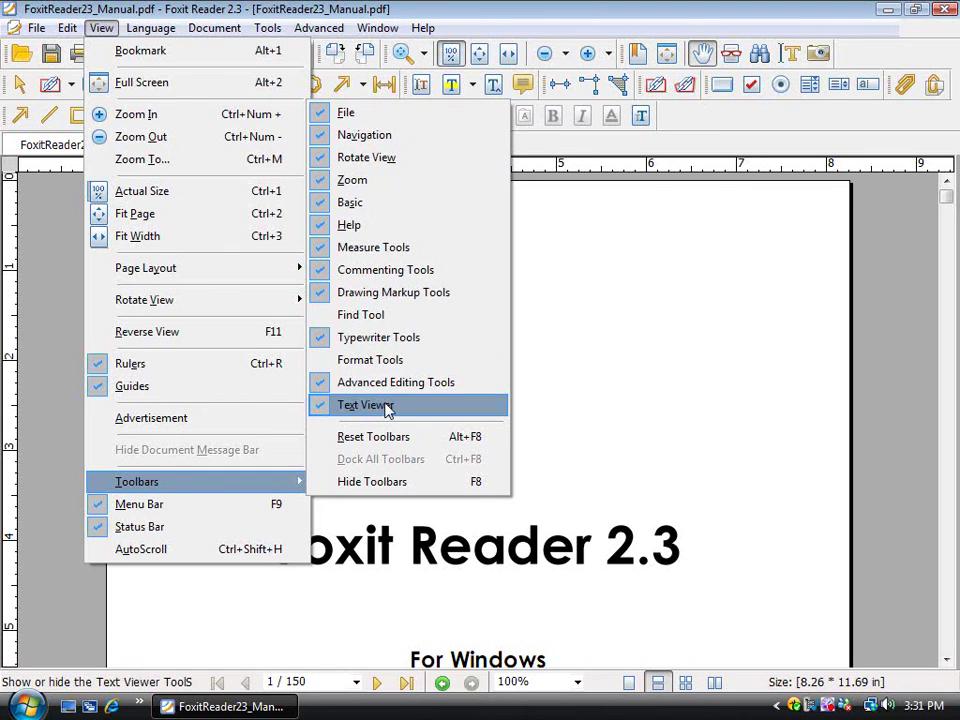
pyautogui.click(527, 357)
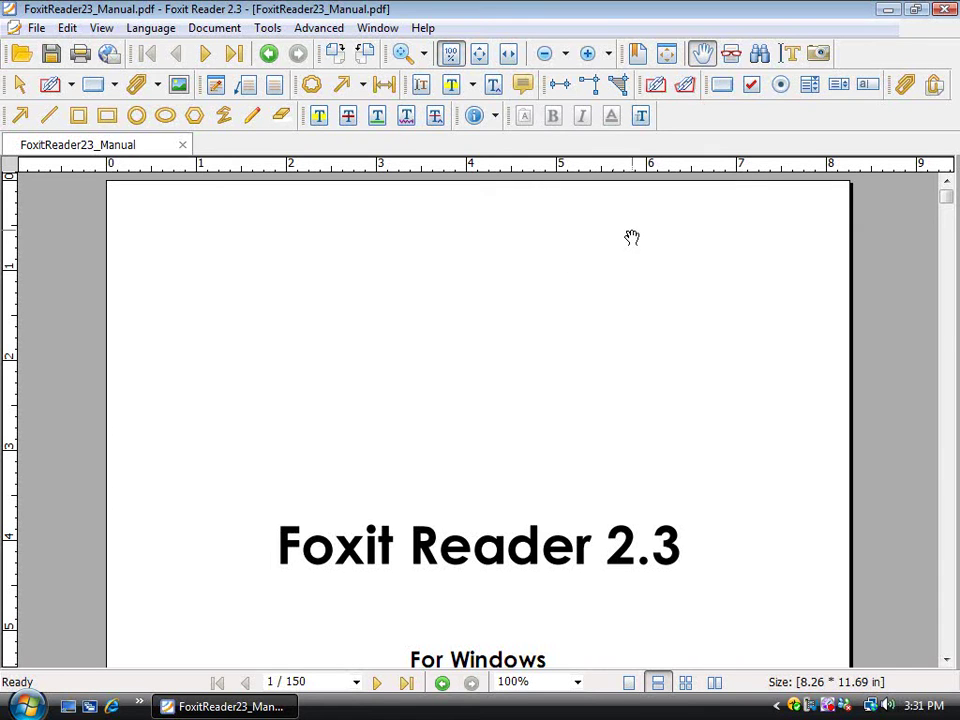
pyautogui.click(903, 86)
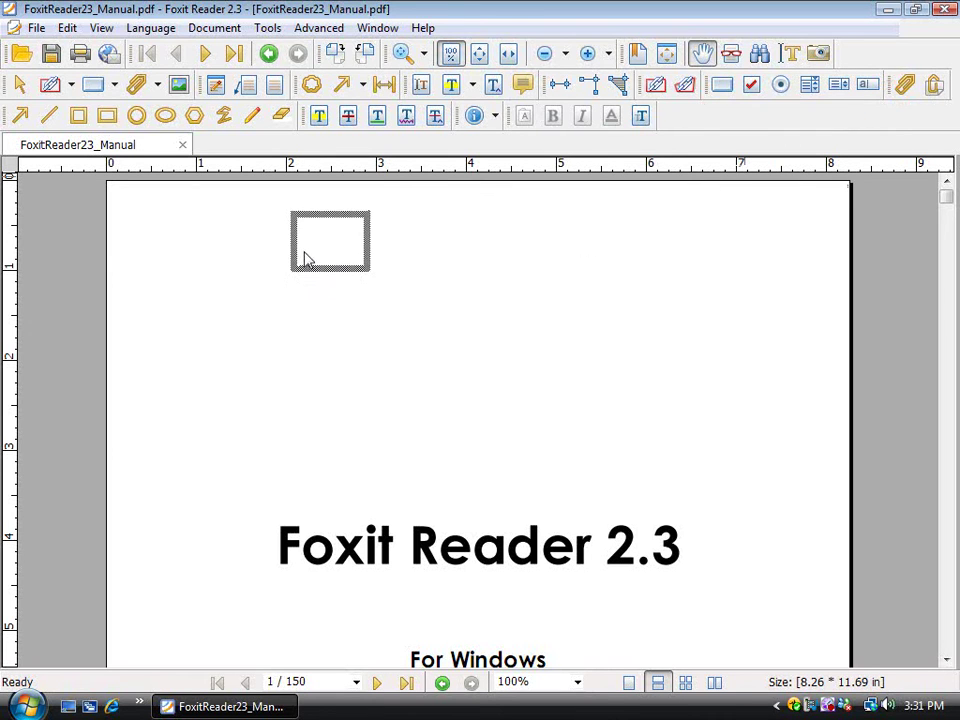
pyautogui.click(242, 260)
pyautogui.click(251, 230)
pyautogui.moveTo(251, 233); pyautogui.dragTo(393, 245)
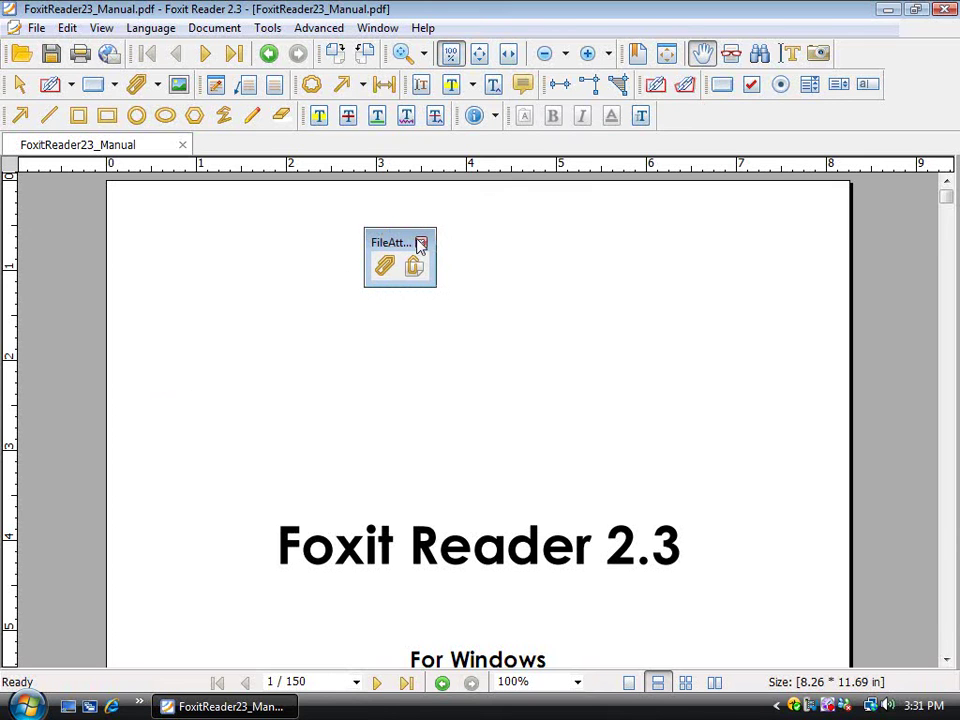
pyautogui.click(421, 243)
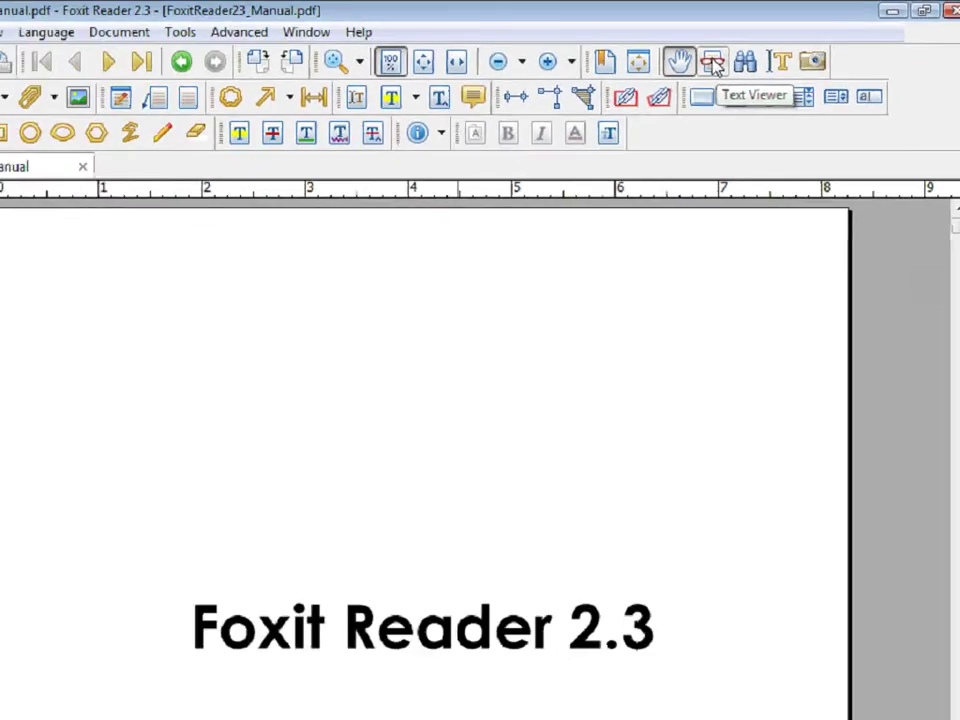
# Turn on Text Viewer and advance three pages to page 4, the contents' end.
pyautogui.click(500, 152)
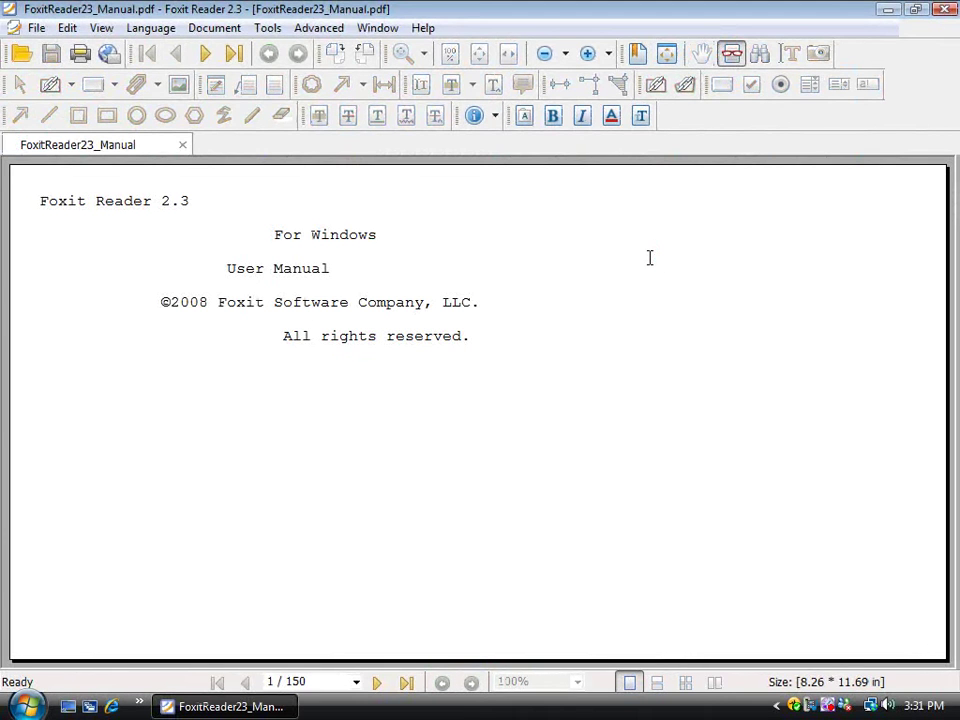
pyautogui.click(376, 682)
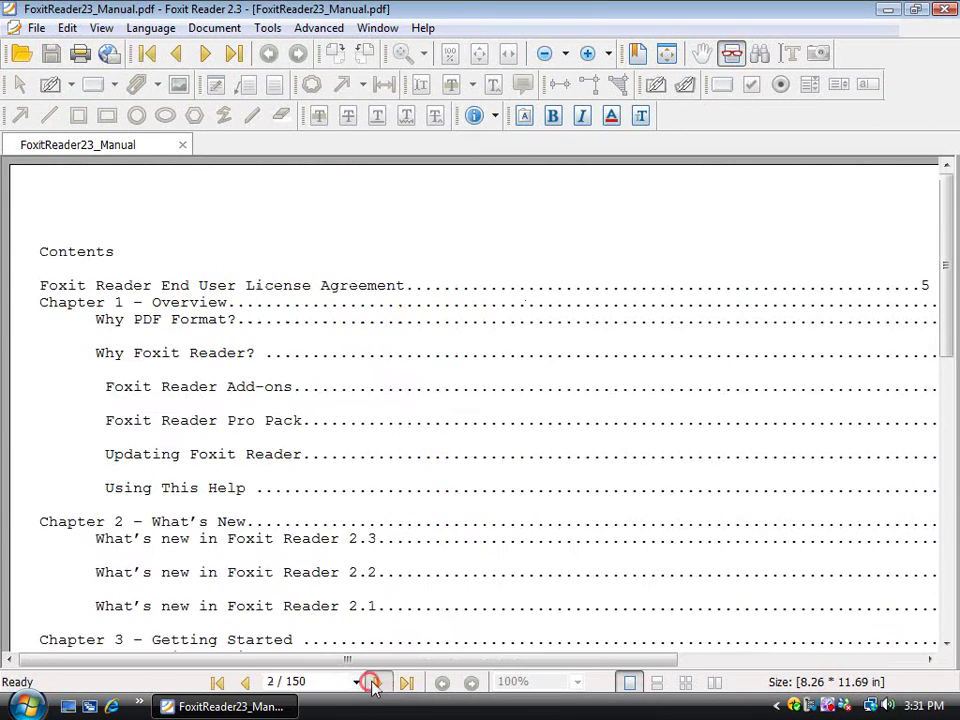
pyautogui.click(376, 682)
pyautogui.click(376, 682)
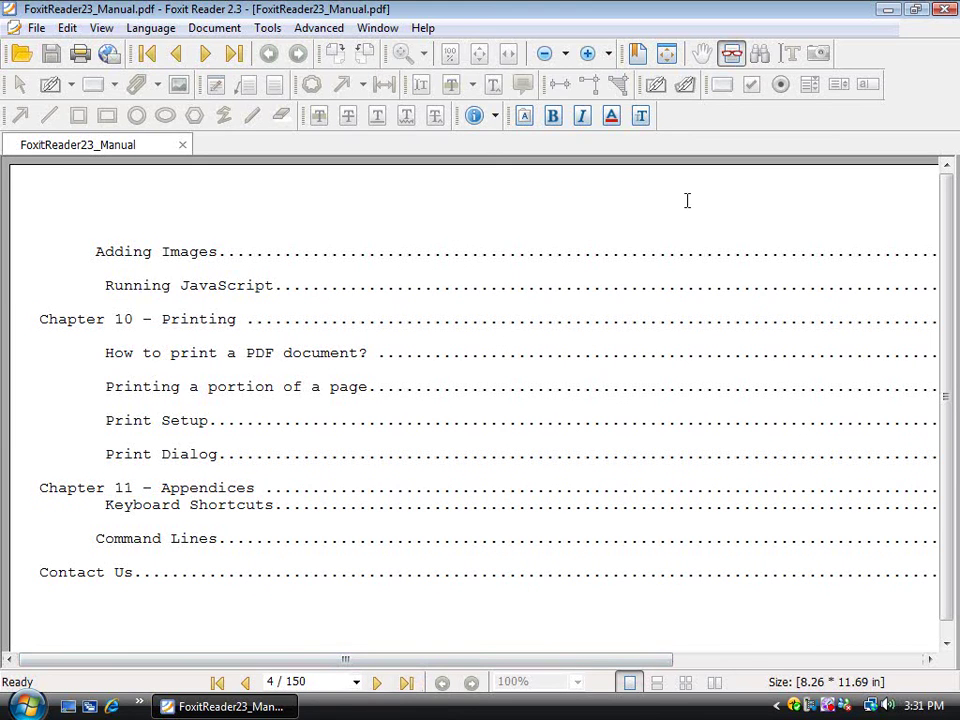
# Return to normal formatted page view, then open and close the Tools list.
pyautogui.click(733, 55)
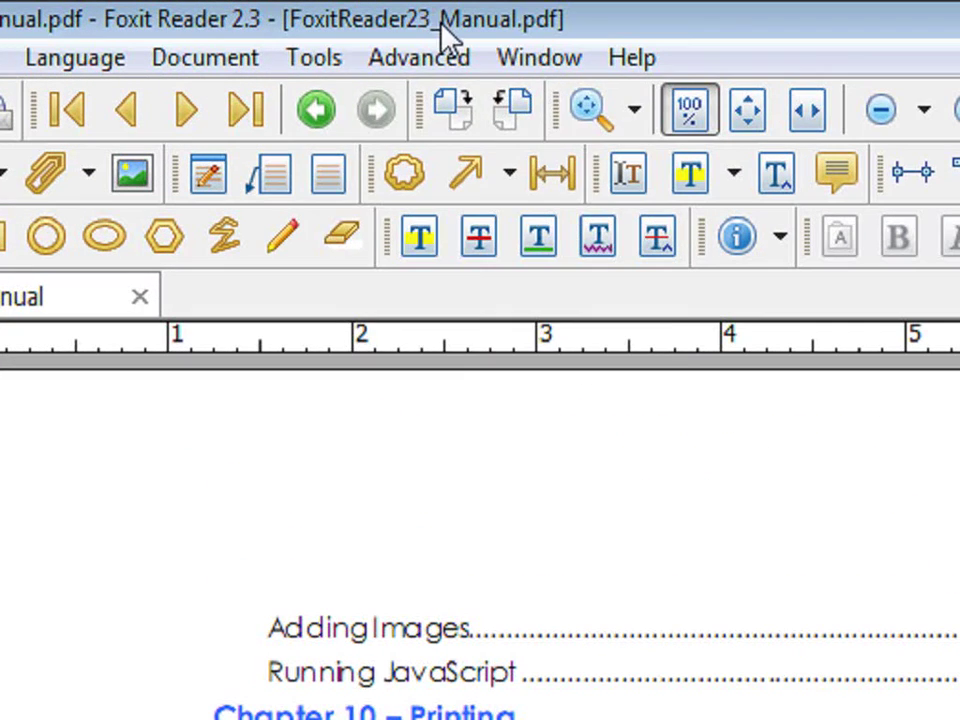
pyautogui.click(332, 58)
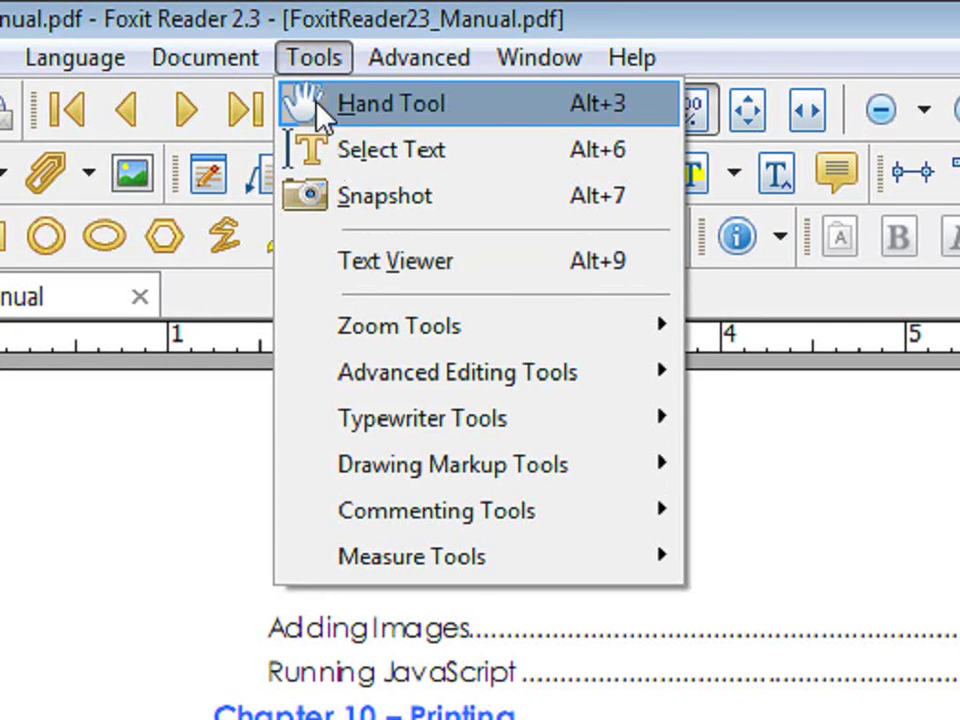
pyautogui.click(307, 58)
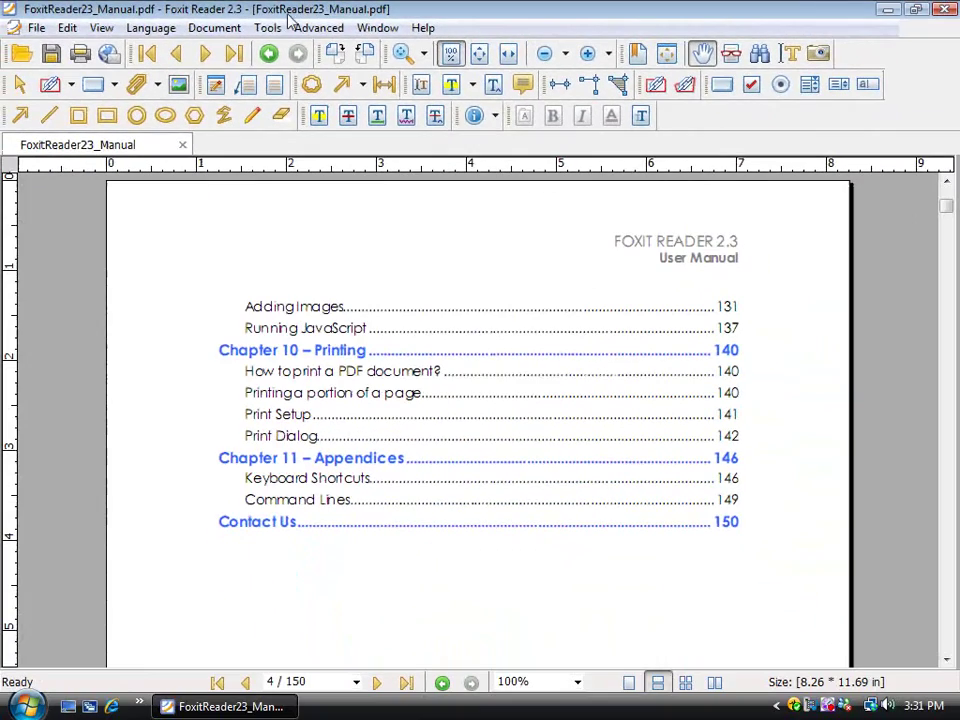
# Set the interface language to Spanish, downloading and installing the lang_es_es package.
pyautogui.click(150, 28)
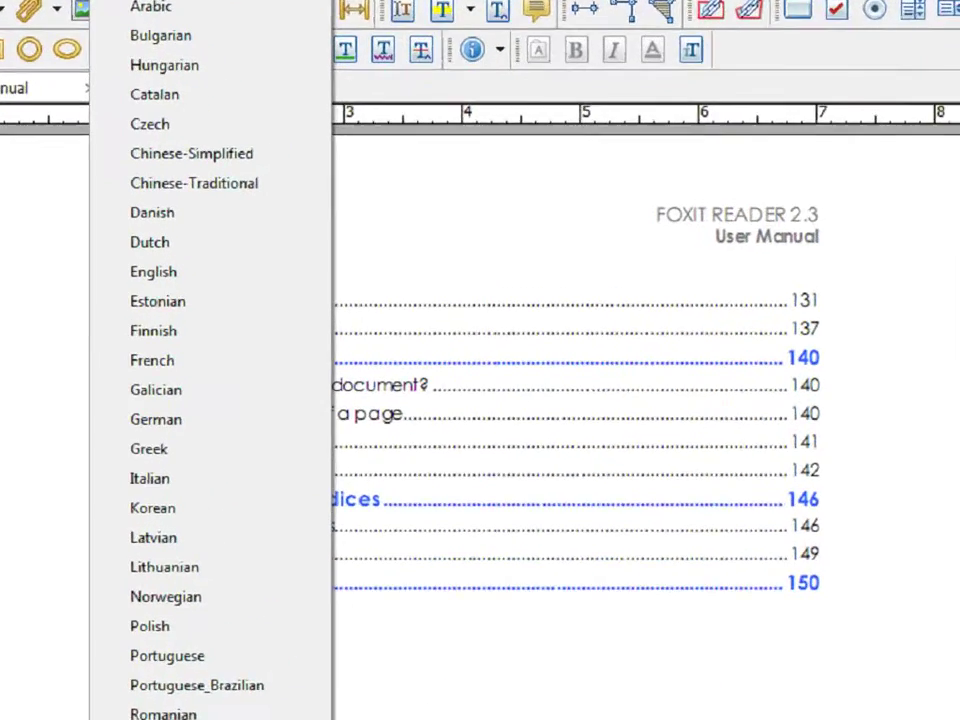
pyautogui.click(232, 689)
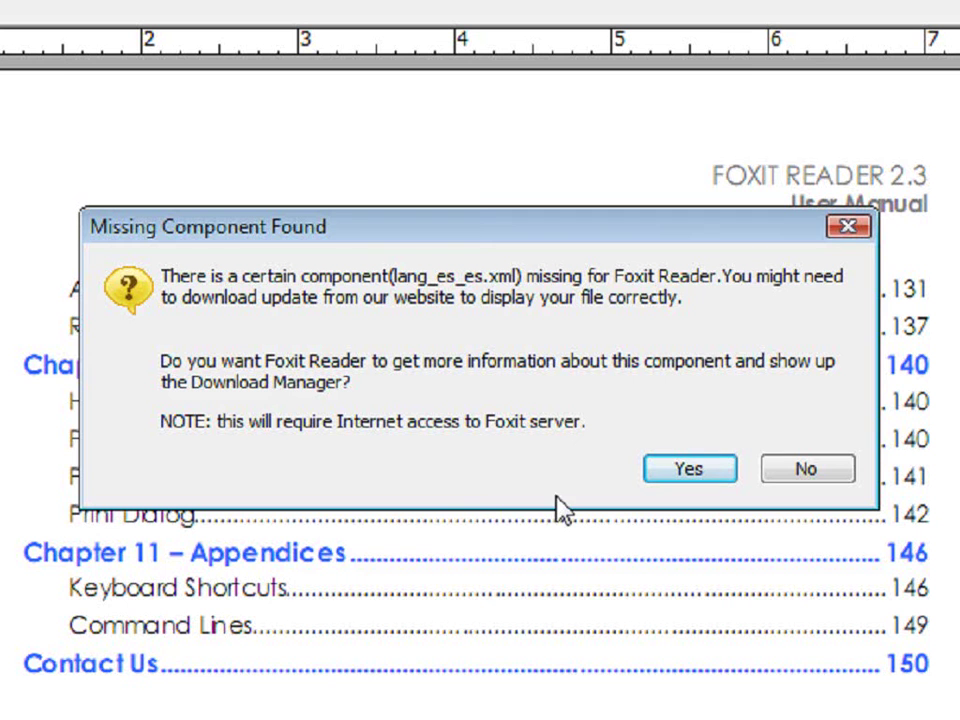
pyautogui.click(688, 478)
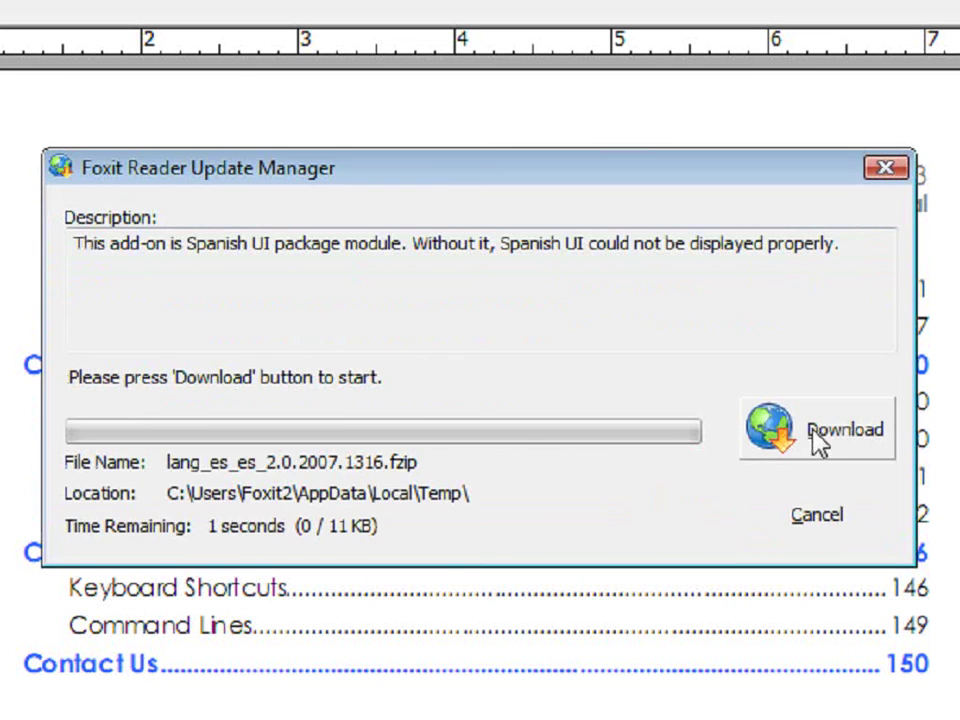
pyautogui.click(815, 439)
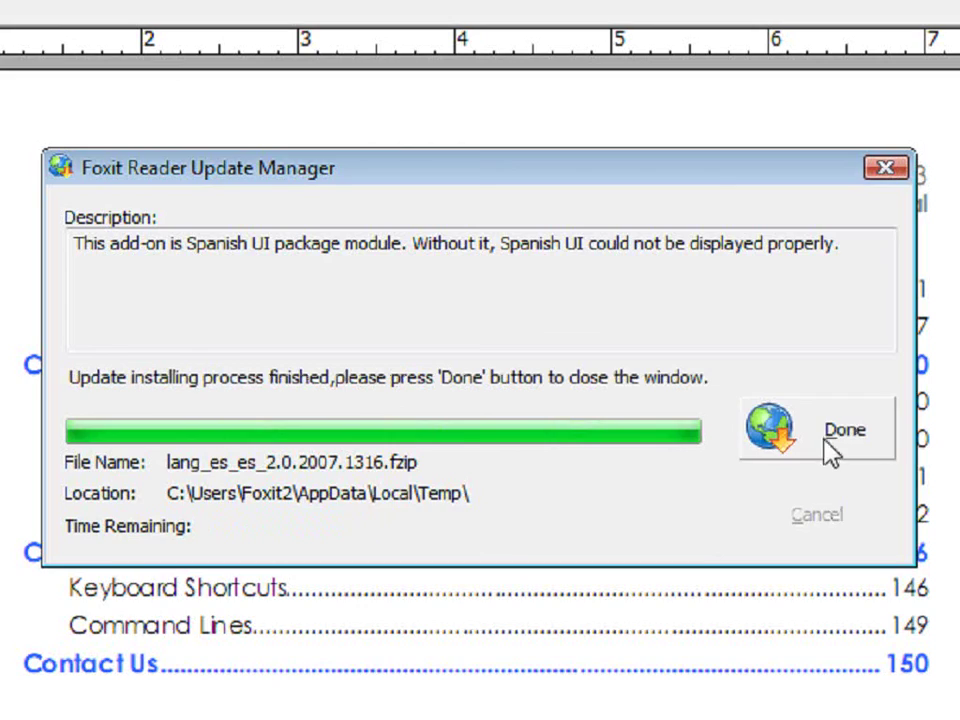
pyautogui.click(830, 460)
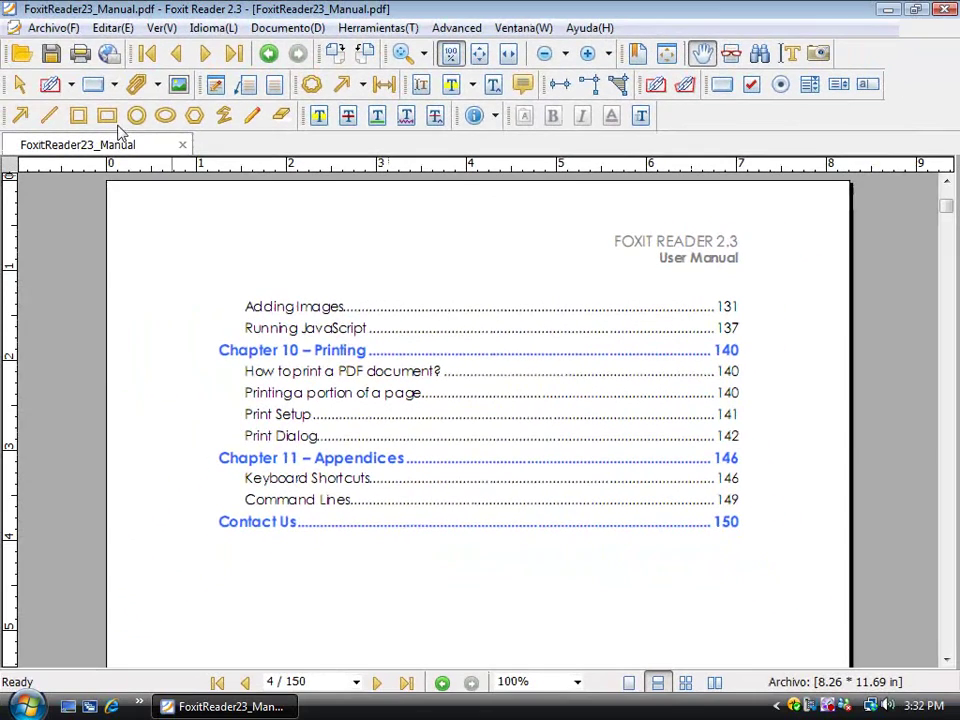